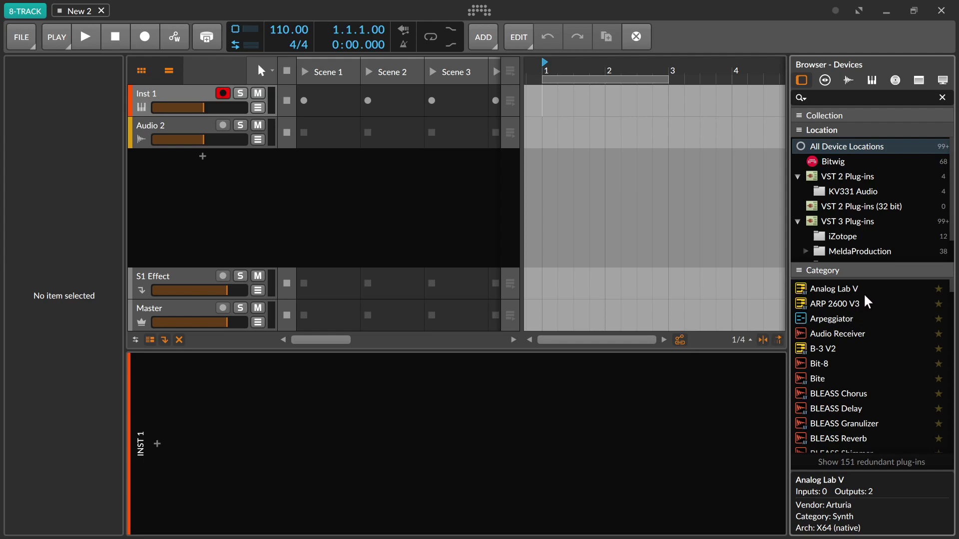
Look through the list of available instruments and effects in the device browser to find the Reason Rack Plugin.
{"action": "scroll", "coordinate": [873, 317], "scroll_direction": "down", "scroll_amount": 3}
{"action": "scroll", "coordinate": [873, 317], "scroll_direction": "up", "scroll_amount": 3}
{"action": "scroll", "coordinate": [864, 356], "scroll_direction": "down", "scroll_amount": 10}
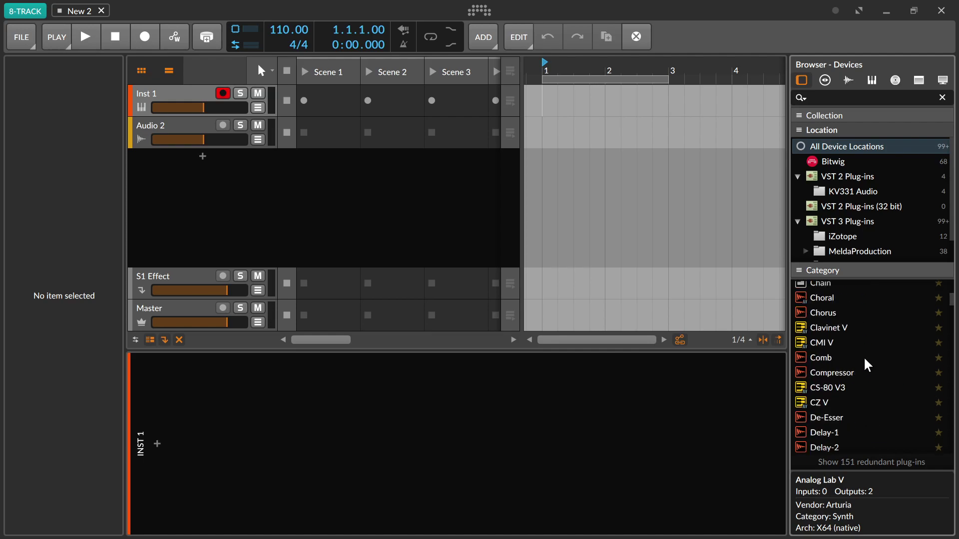
{"action": "scroll", "coordinate": [864, 356], "scroll_direction": "up", "scroll_amount": 7}
{"action": "scroll", "coordinate": [864, 356], "scroll_direction": "up", "scroll_amount": 3}
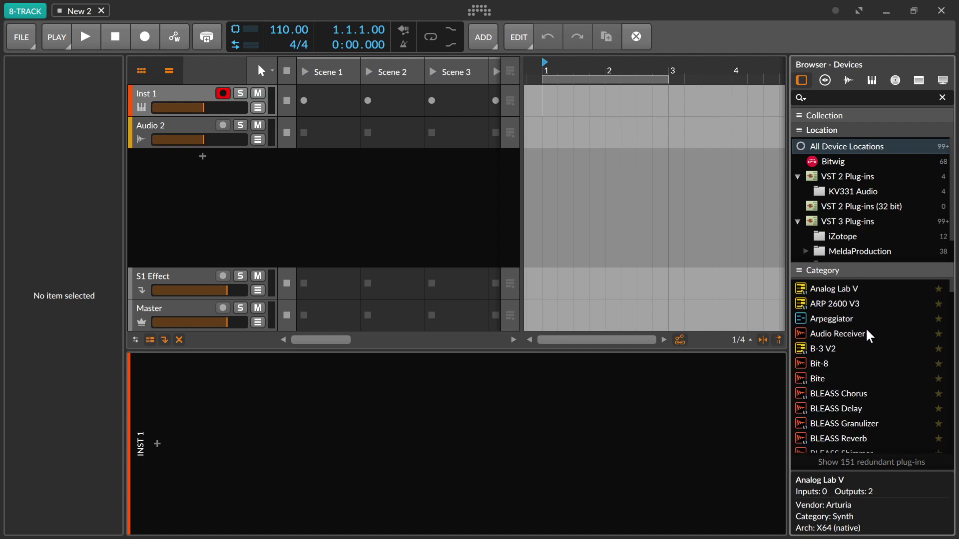
{"action": "scroll", "coordinate": [868, 334], "scroll_direction": "down", "scroll_amount": 10}
{"action": "scroll", "coordinate": [865, 366], "scroll_direction": "down", "scroll_amount": 5}
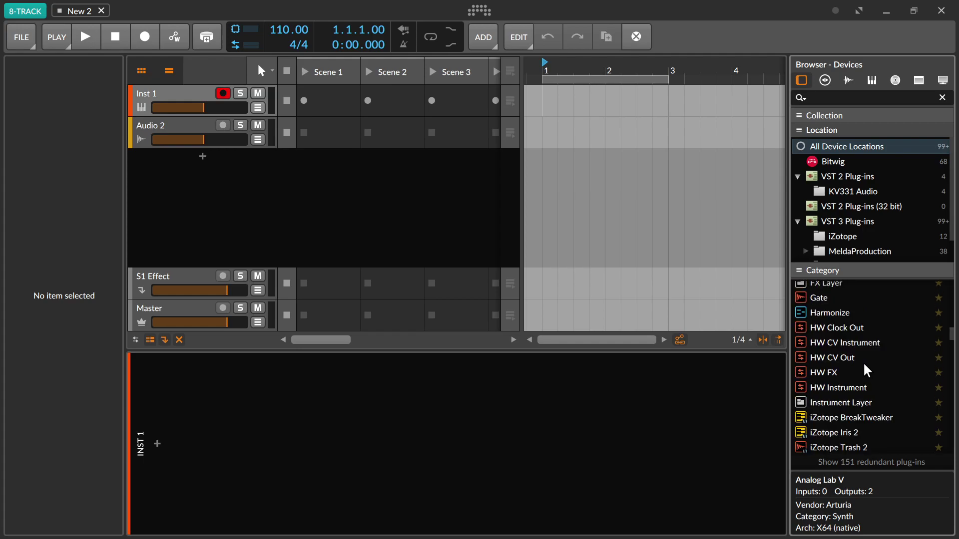
{"action": "scroll", "coordinate": [864, 365], "scroll_direction": "down", "scroll_amount": 2}
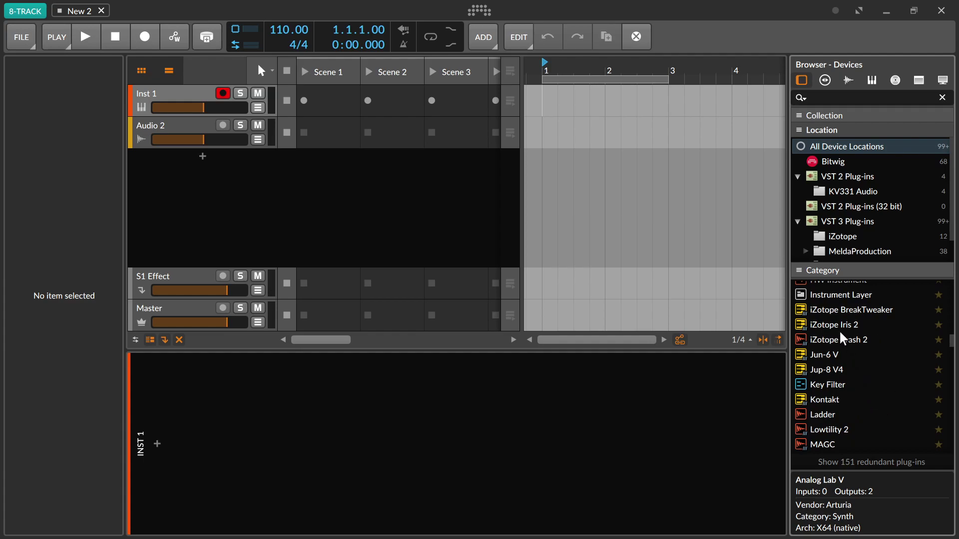
{"action": "left_click", "coordinate": [854, 399]}
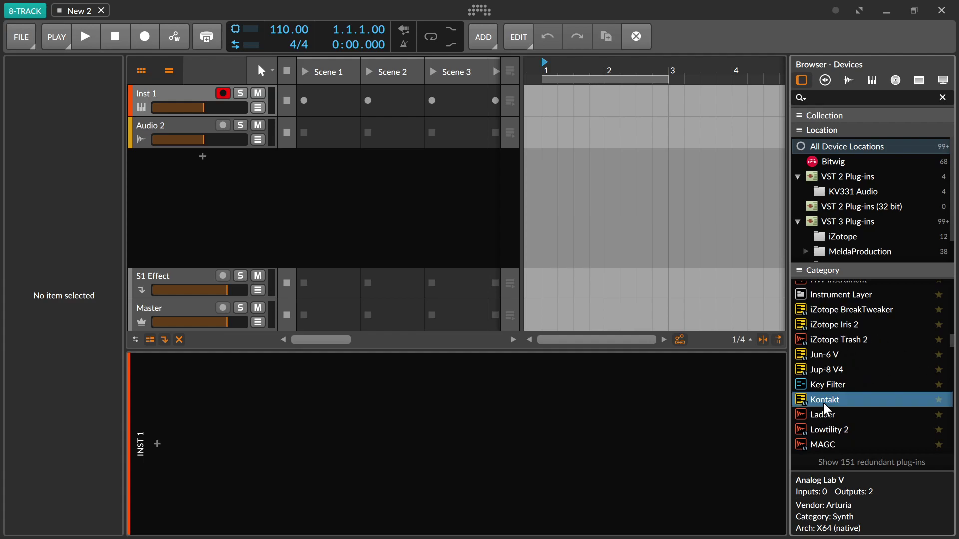
{"action": "scroll", "coordinate": [905, 403], "scroll_direction": "down", "scroll_amount": 4}
{"action": "scroll", "coordinate": [820, 384], "scroll_direction": "down", "scroll_amount": 3}
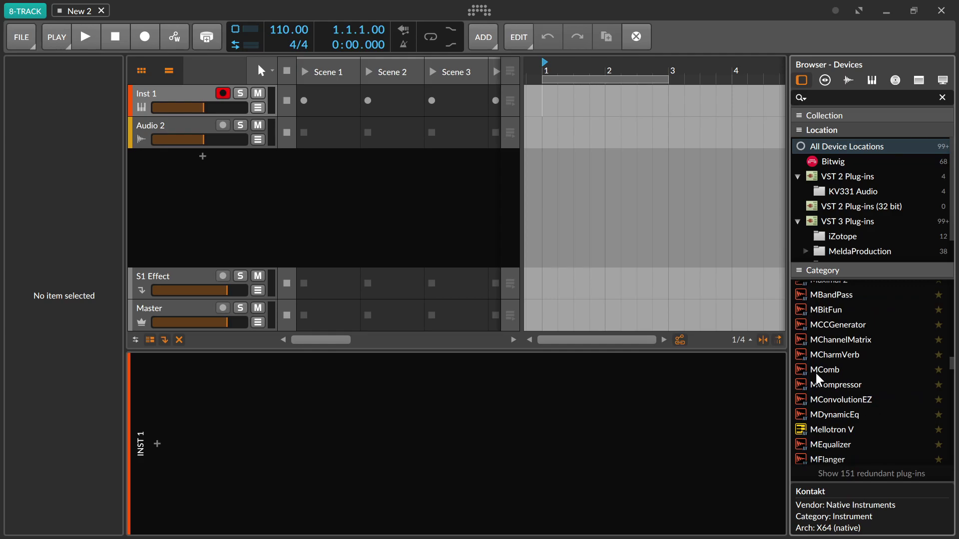
{"action": "scroll", "coordinate": [906, 383], "scroll_direction": "down", "scroll_amount": 10}
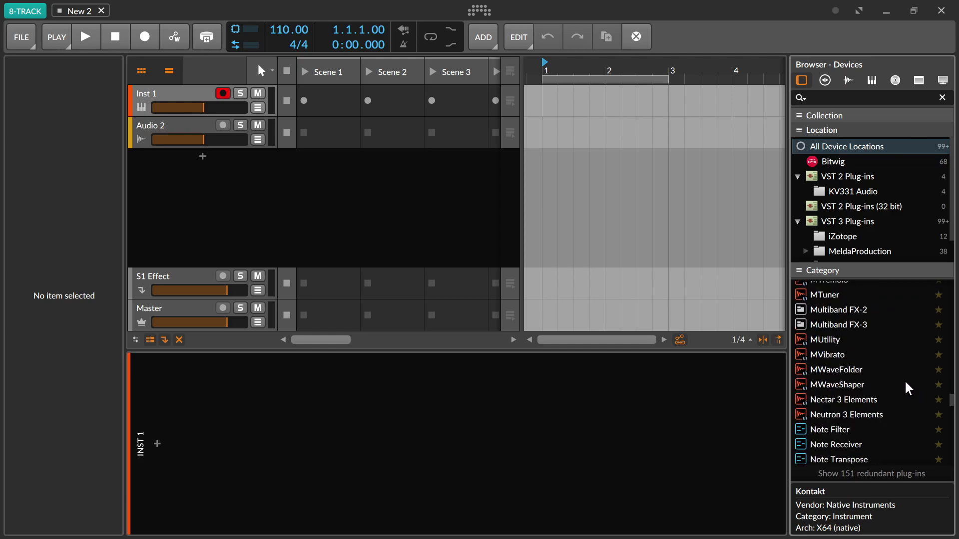
{"action": "scroll", "coordinate": [904, 380], "scroll_direction": "down", "scroll_amount": 3}
{"action": "scroll", "coordinate": [904, 380], "scroll_direction": "up", "scroll_amount": 3}
{"action": "scroll", "coordinate": [904, 380], "scroll_direction": "down", "scroll_amount": 5}
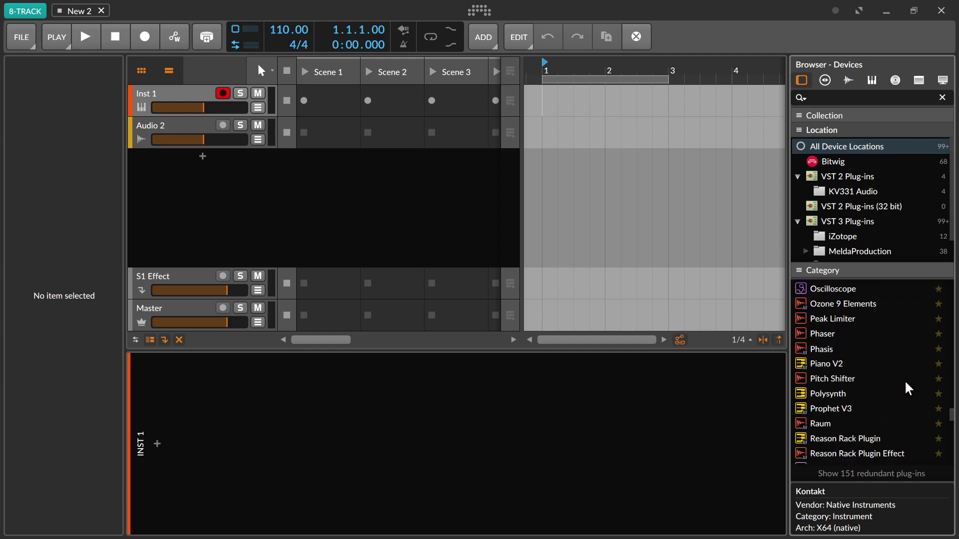
{"action": "scroll", "coordinate": [907, 389], "scroll_direction": "down", "scroll_amount": 1}
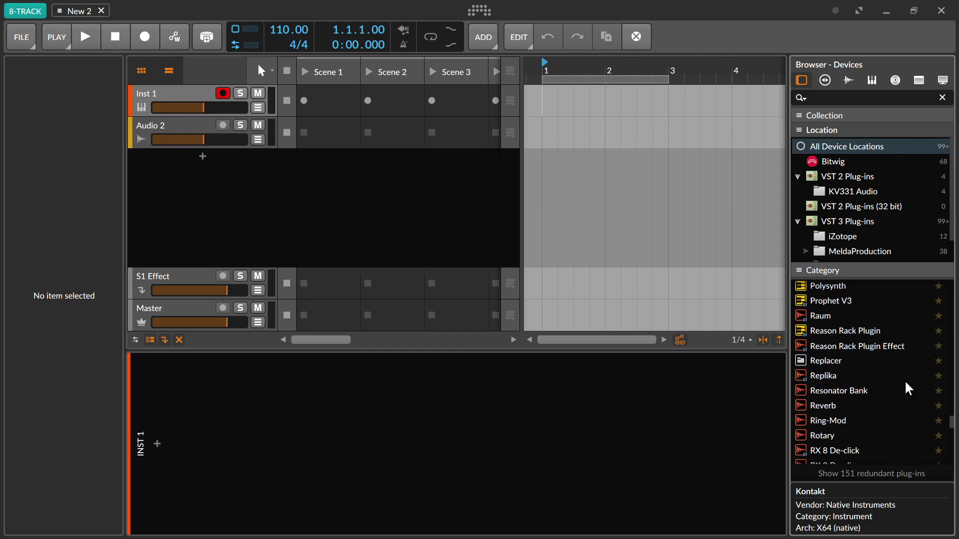
Load the Reason Rack Plugin onto the Inst 1 track and add the Grain Sample Manipulator instrument inside it.
{"action": "left_click", "coordinate": [855, 333]}
{"action": "left_click_drag", "start_coordinate": [855, 333], "coordinate": [454, 400]}
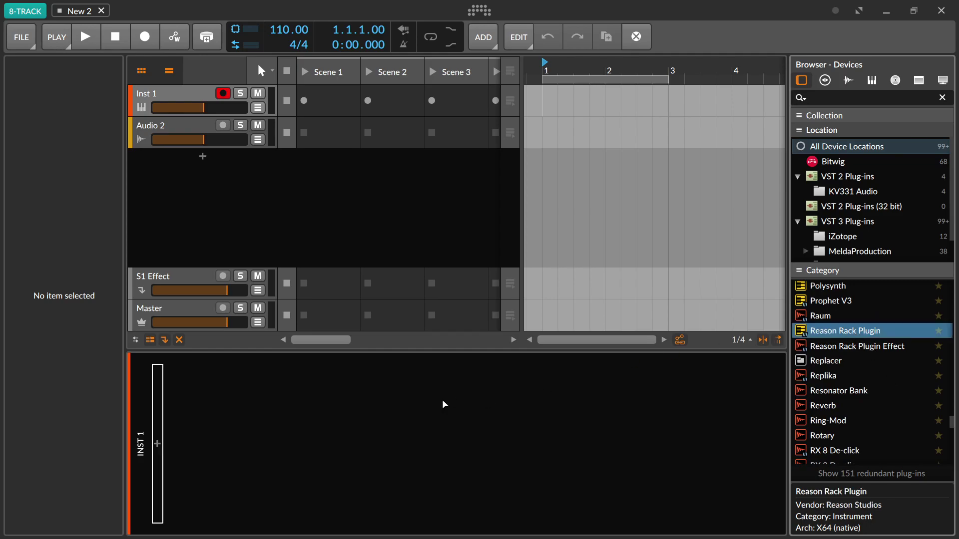
{"action": "left_click_drag", "start_coordinate": [298, 413], "coordinate": [298, 411]}
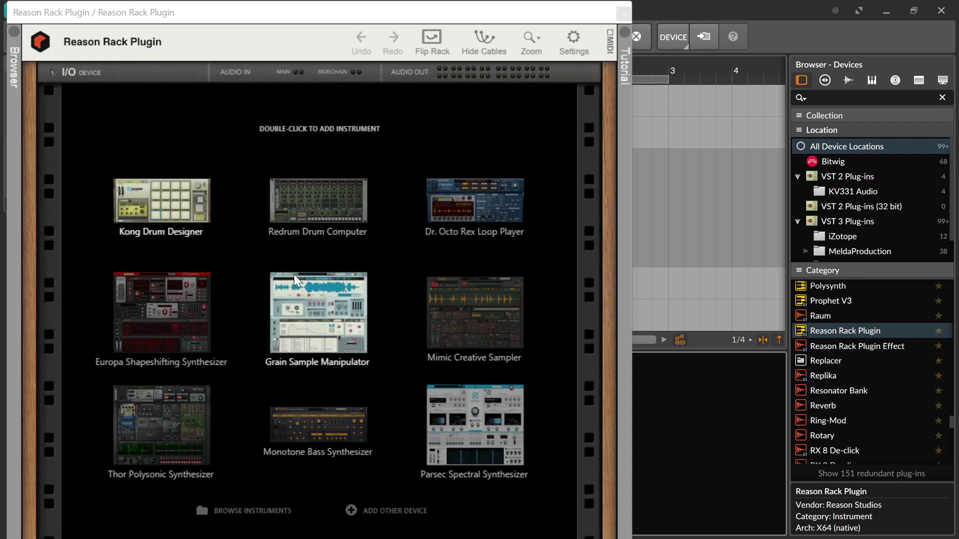
{"action": "left_click", "coordinate": [280, 319]}
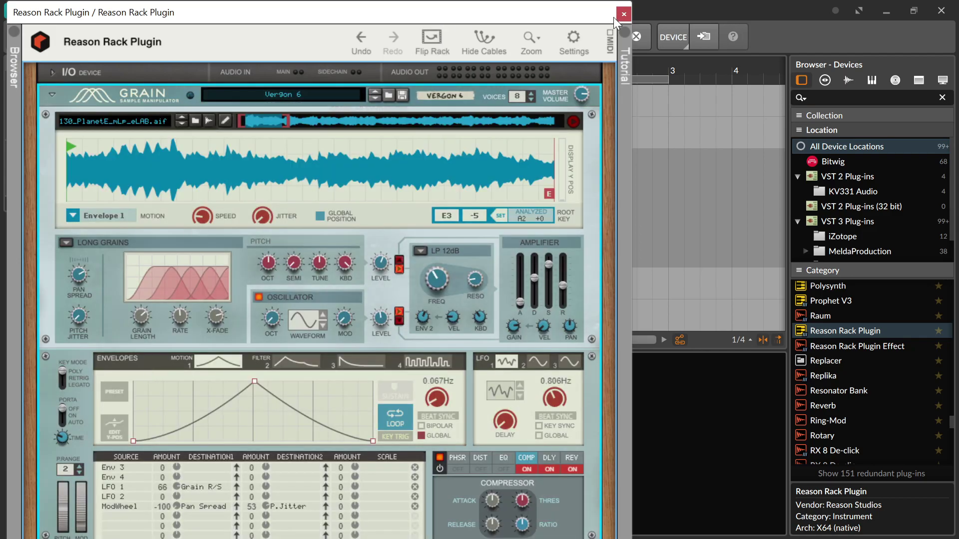
{"action": "left_click", "coordinate": [623, 14]}
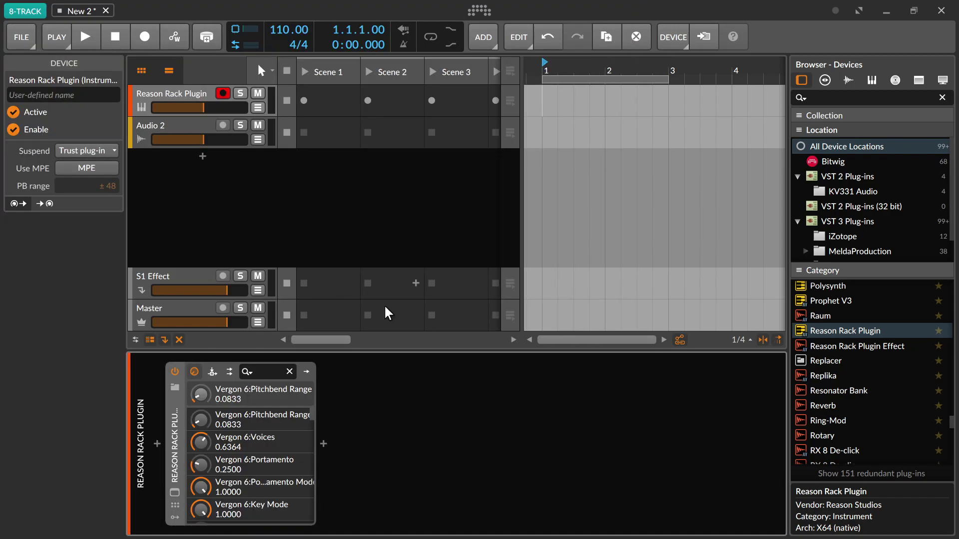
{"action": "left_click", "coordinate": [320, 442]}
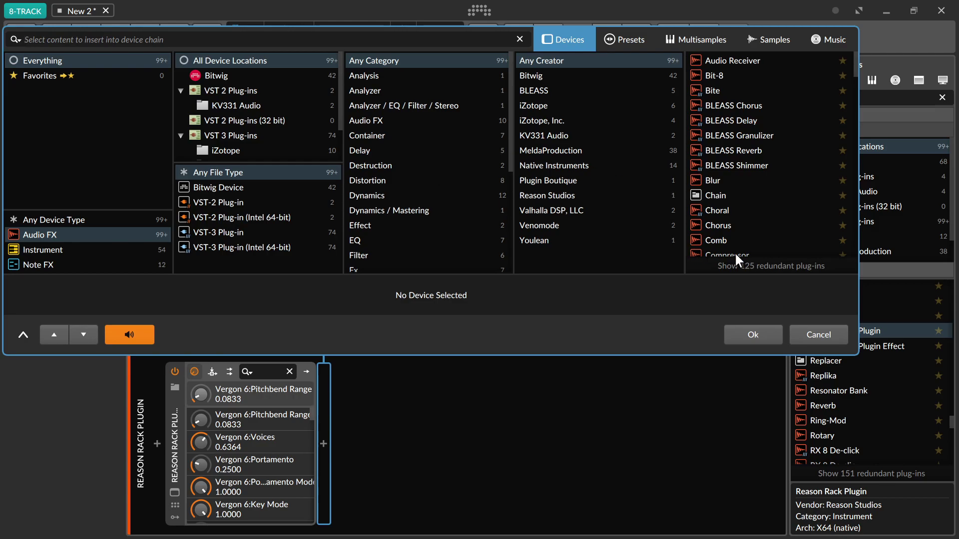
{"action": "left_click", "coordinate": [832, 334]}
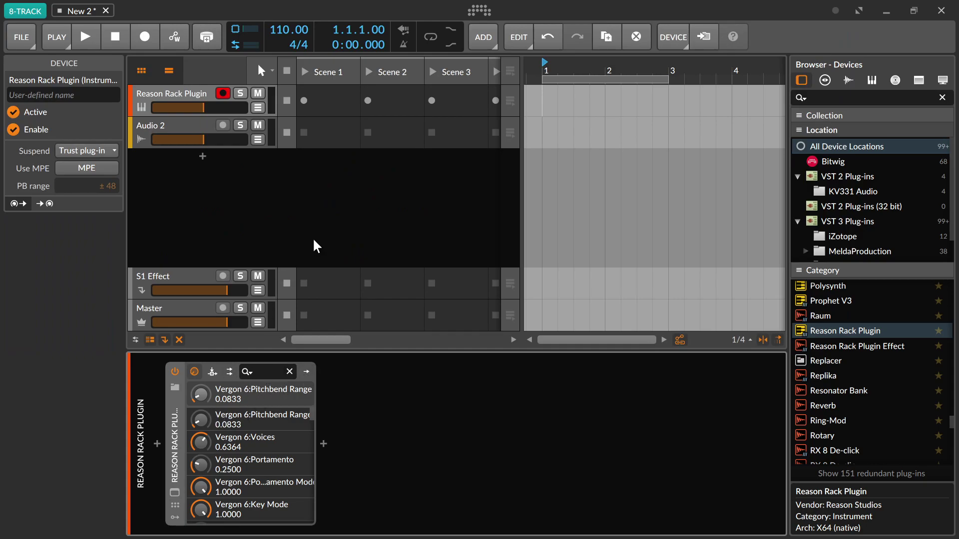
Create empty clips in the Scene 1 slot and at bar 1 of the arranger, and open the arranger clip for note editing.
{"action": "double_click", "coordinate": [322, 101]}
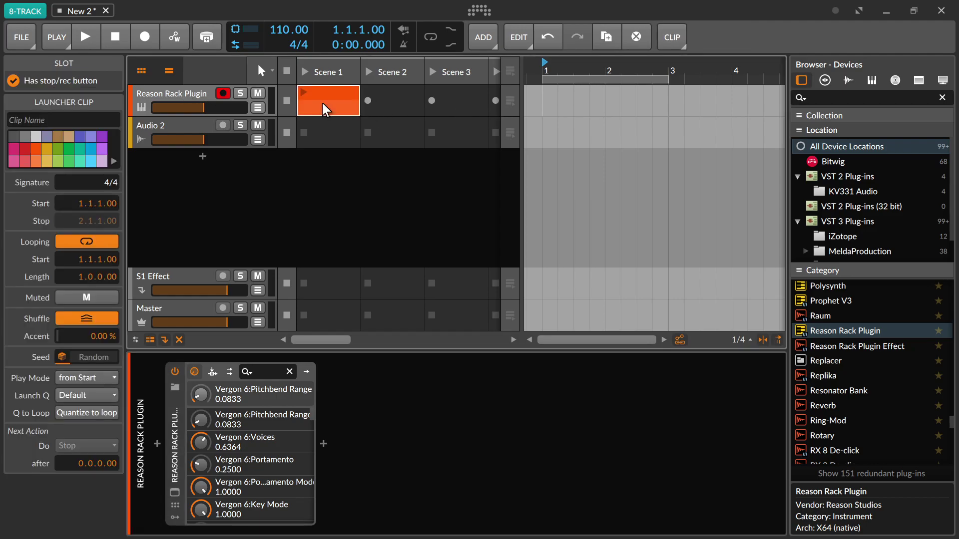
{"action": "left_click", "coordinate": [571, 100]}
{"action": "double_click", "coordinate": [553, 101]}
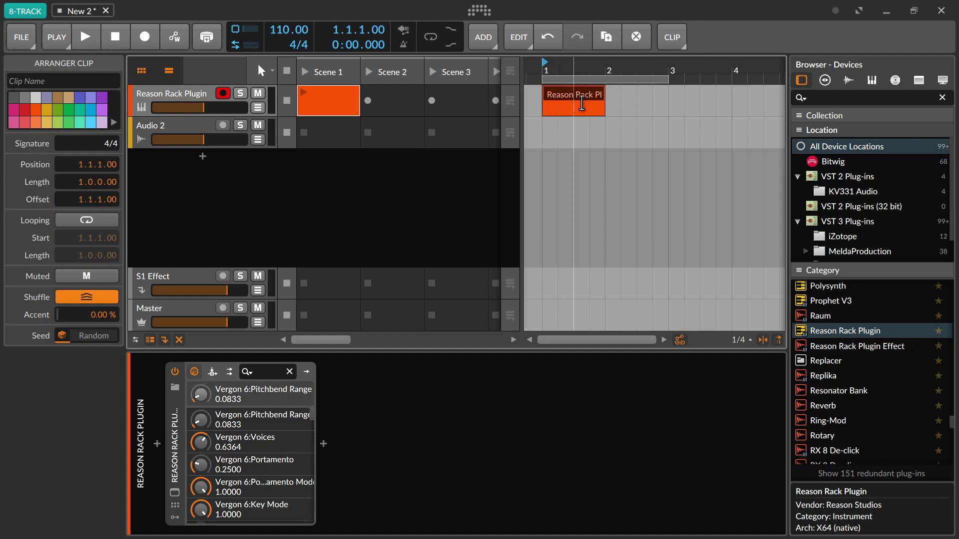
{"action": "double_click", "coordinate": [584, 103]}
Audition several pitches between C2 and C3 on the note editor's piano keyboard.
{"action": "left_click", "coordinate": [224, 477]}
{"action": "left_click", "coordinate": [245, 455]}
{"action": "left_click", "coordinate": [247, 447]}
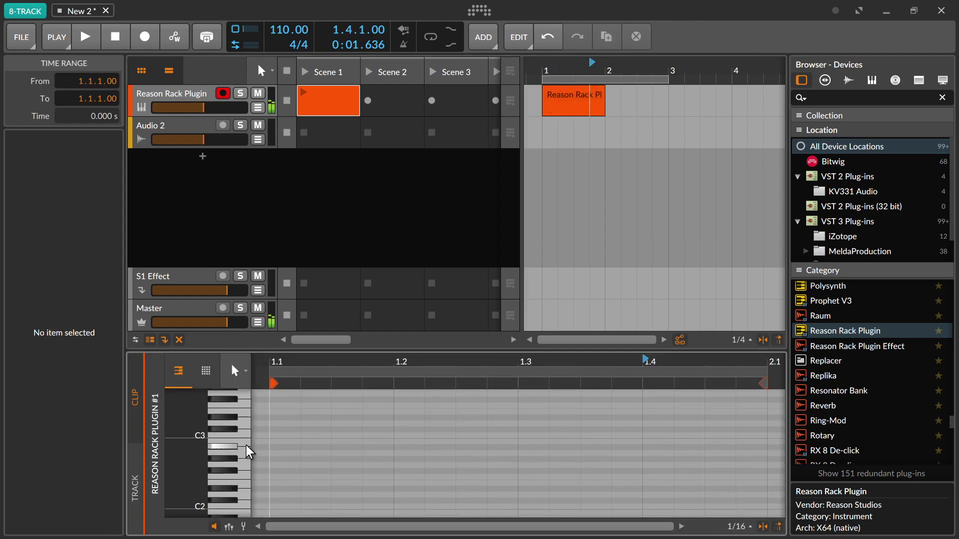
{"action": "left_click", "coordinate": [234, 482]}
{"action": "left_click", "coordinate": [250, 447]}
Show the Studio I/O panel and check the Cue / Preview output choices.
{"action": "key", "text": "o"}
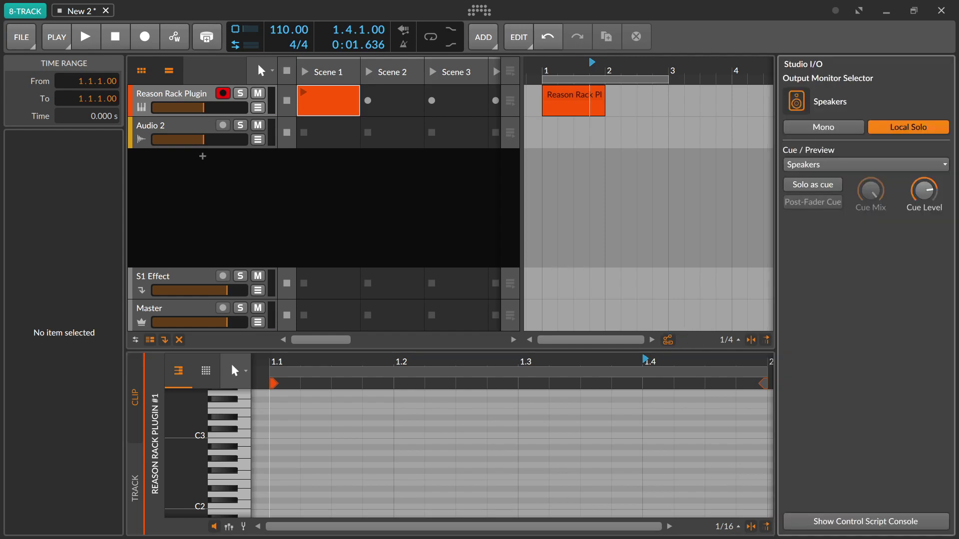
{"action": "left_click", "coordinate": [852, 165]}
{"action": "left_click", "coordinate": [853, 165]}
{"action": "left_click", "coordinate": [230, 429]}
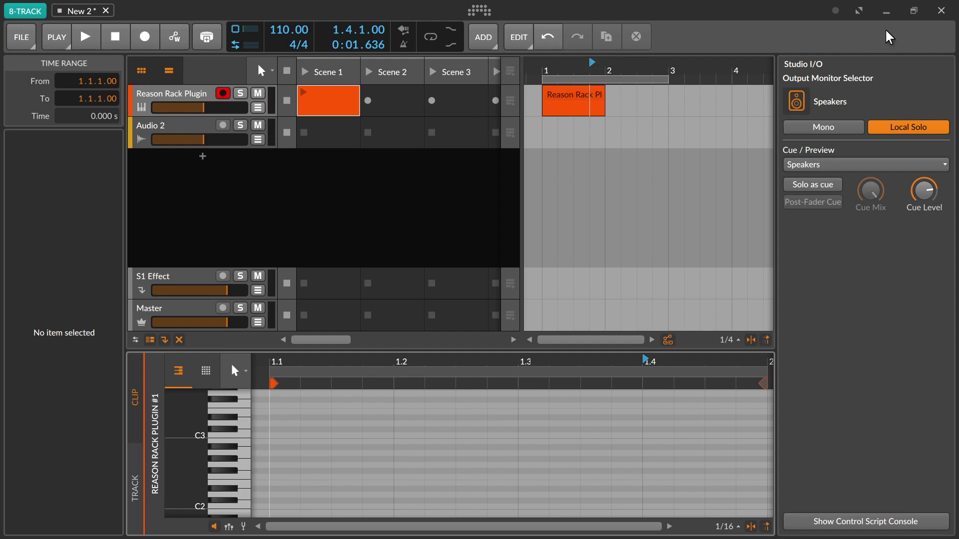
Open the audio settings and choose WASAPI as the driver model.
{"action": "left_click", "coordinate": [487, 9]}
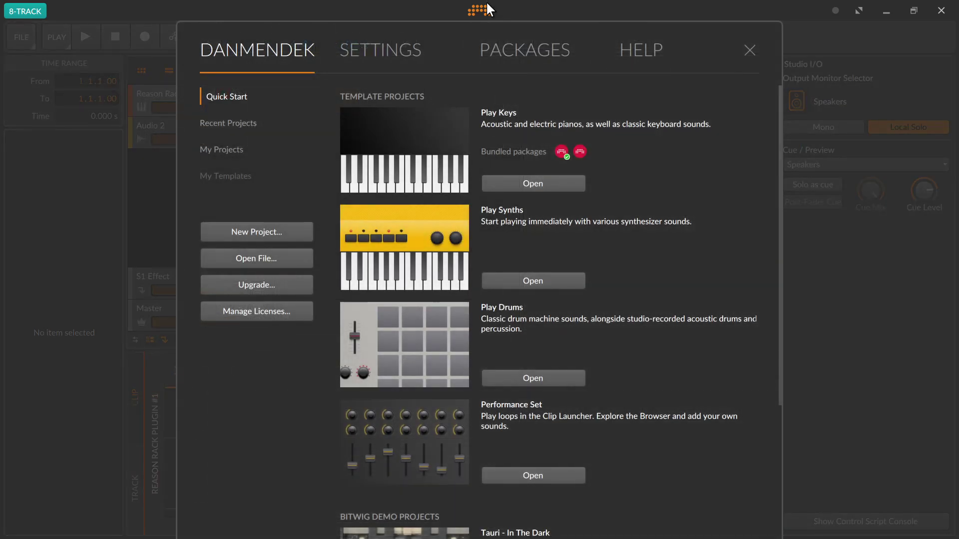
{"action": "left_click", "coordinate": [417, 48]}
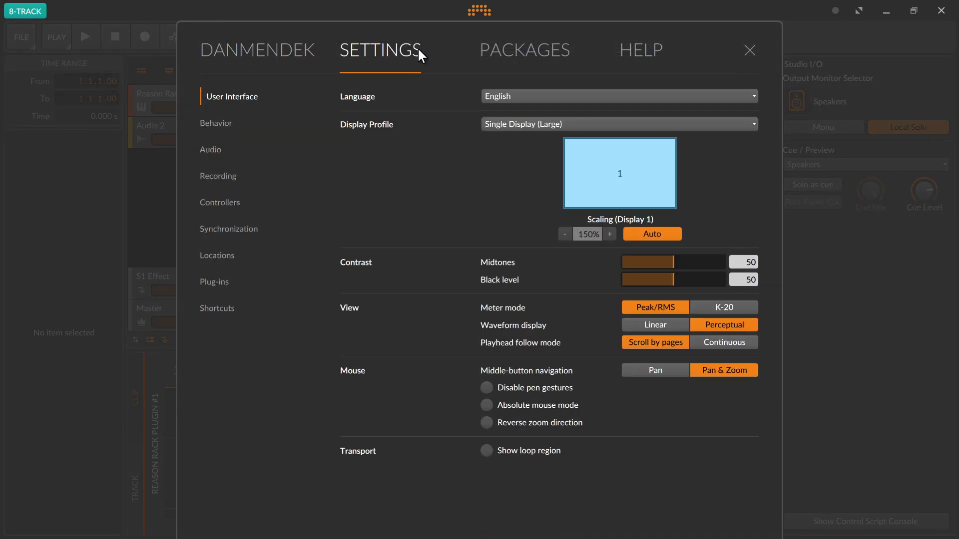
{"action": "left_click", "coordinate": [271, 154]}
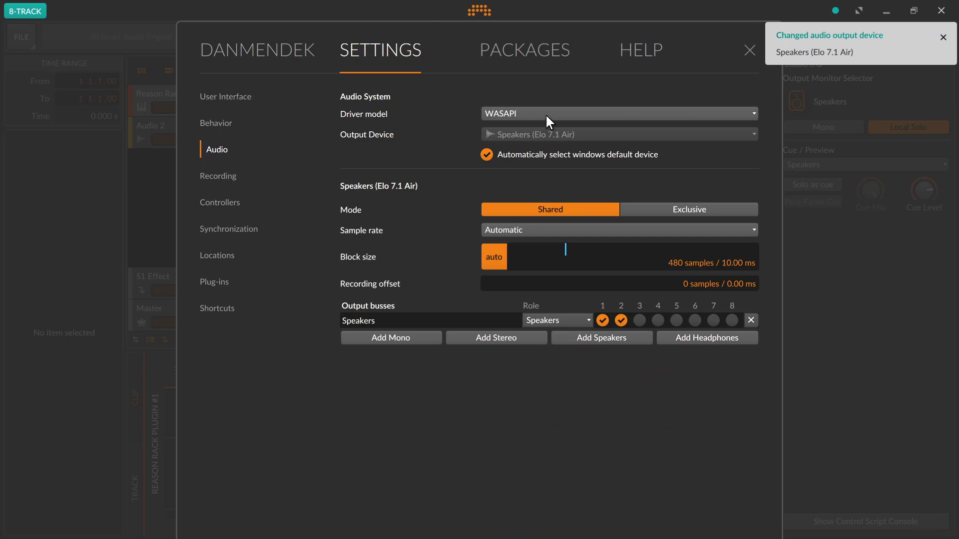
{"action": "left_click", "coordinate": [685, 114]}
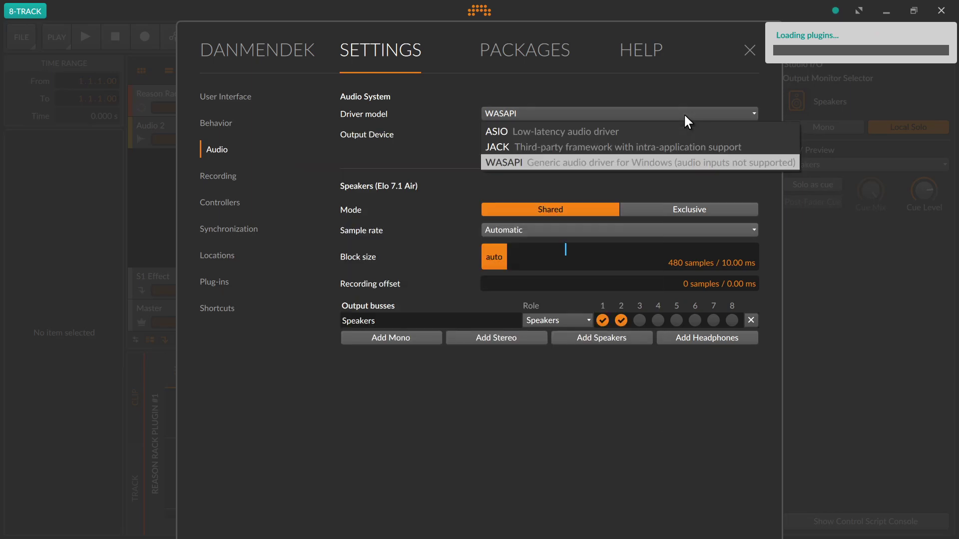
{"action": "left_click", "coordinate": [597, 161]}
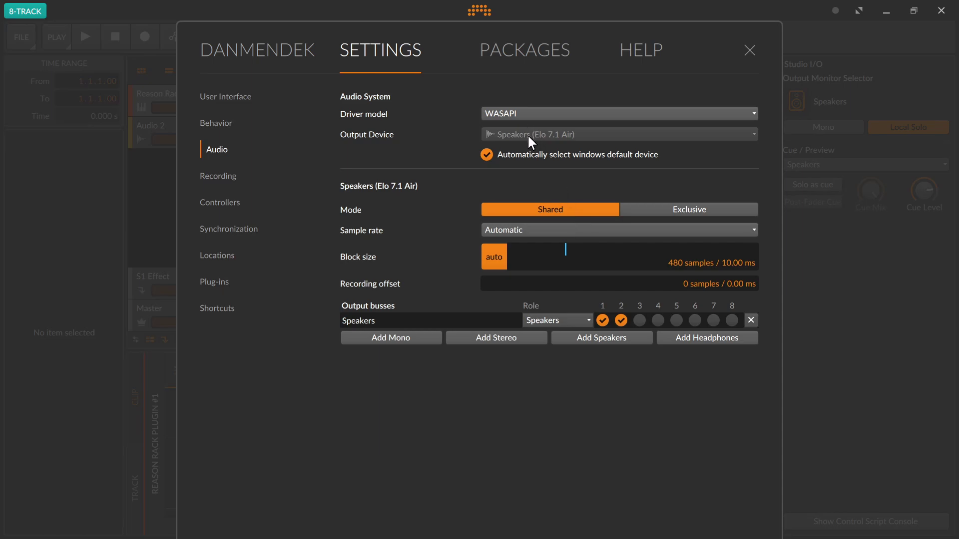
Examine the audio driver models offered in the audio system settings.
{"action": "left_click", "coordinate": [566, 112]}
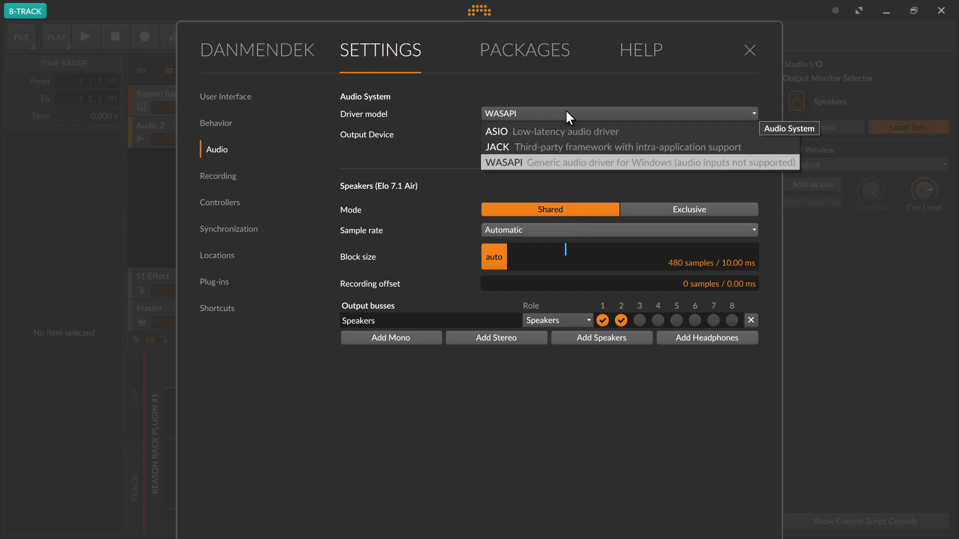
{"action": "left_click", "coordinate": [566, 113]}
{"action": "left_click", "coordinate": [567, 113]}
{"action": "left_click", "coordinate": [567, 112]}
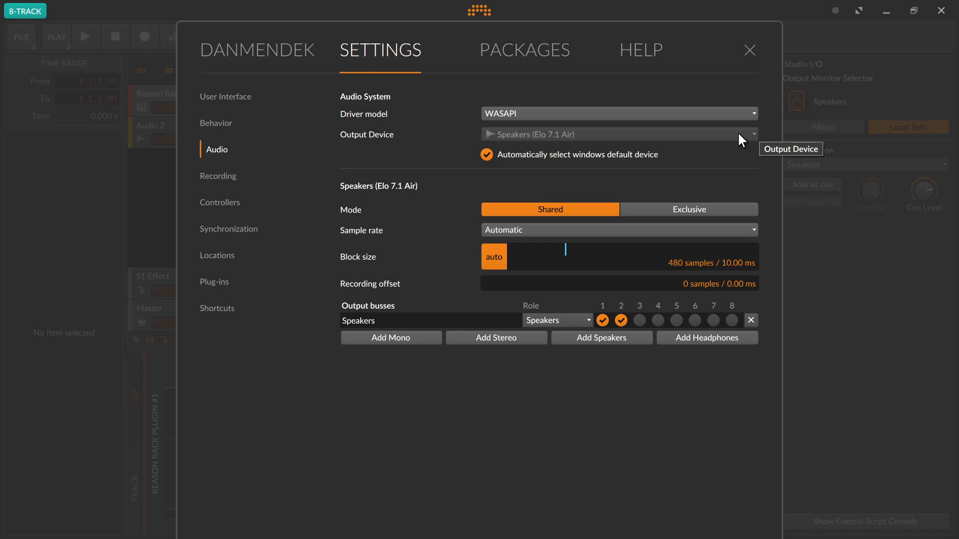
Add a Headphones output bus, close the settings and audition notes on the clip's piano keyboard.
{"action": "left_click", "coordinate": [715, 343]}
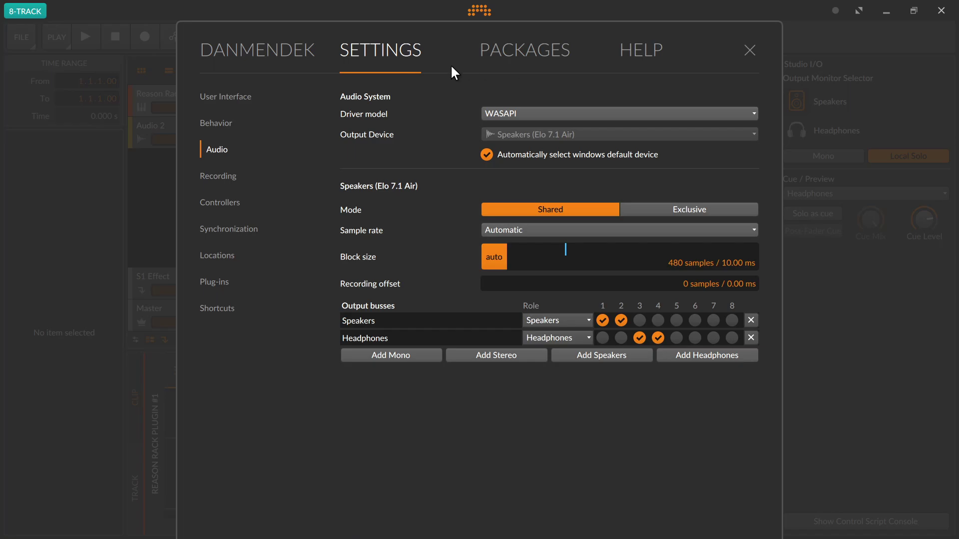
{"action": "left_click", "coordinate": [757, 53]}
{"action": "left_click", "coordinate": [249, 442]}
{"action": "left_click", "coordinate": [248, 424]}
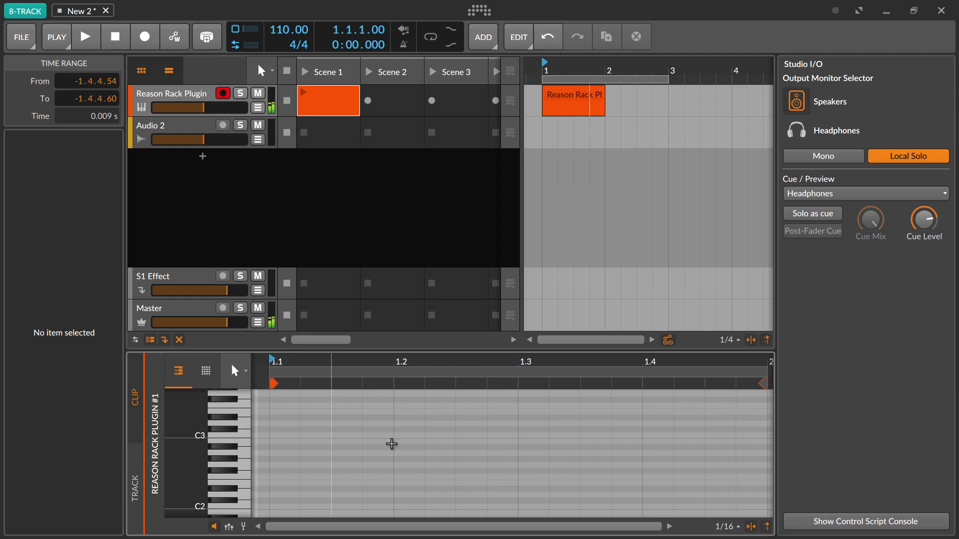
{"action": "left_click", "coordinate": [619, 538]}
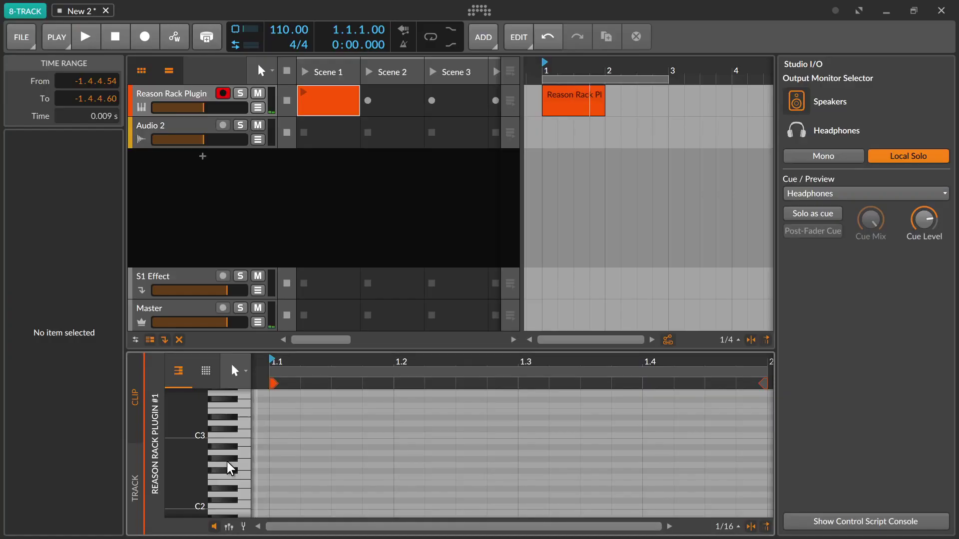
{"action": "left_click", "coordinate": [230, 441]}
{"action": "left_click", "coordinate": [233, 429]}
Draw six sixteenth notes across the bar 1 clip: A#2, D3, C#3, B2, D#3 and D#3.
{"action": "left_click", "coordinate": [558, 113]}
{"action": "double_click", "coordinate": [287, 447]}
{"action": "left_click", "coordinate": [338, 425]}
{"action": "double_click", "coordinate": [338, 425]}
{"action": "double_click", "coordinate": [417, 430]}
{"action": "left_click", "coordinate": [482, 439]}
{"action": "double_click", "coordinate": [481, 440]}
{"action": "double_click", "coordinate": [570, 418]}
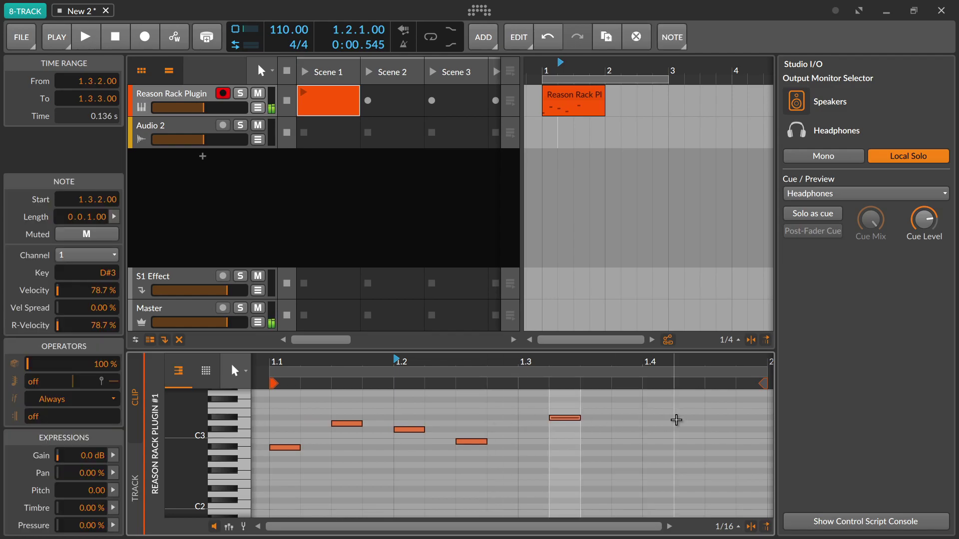
{"action": "double_click", "coordinate": [676, 418]}
During playback, move the second note to C3, the third to D3 and the last two to E3.
{"action": "key", "text": "space"}
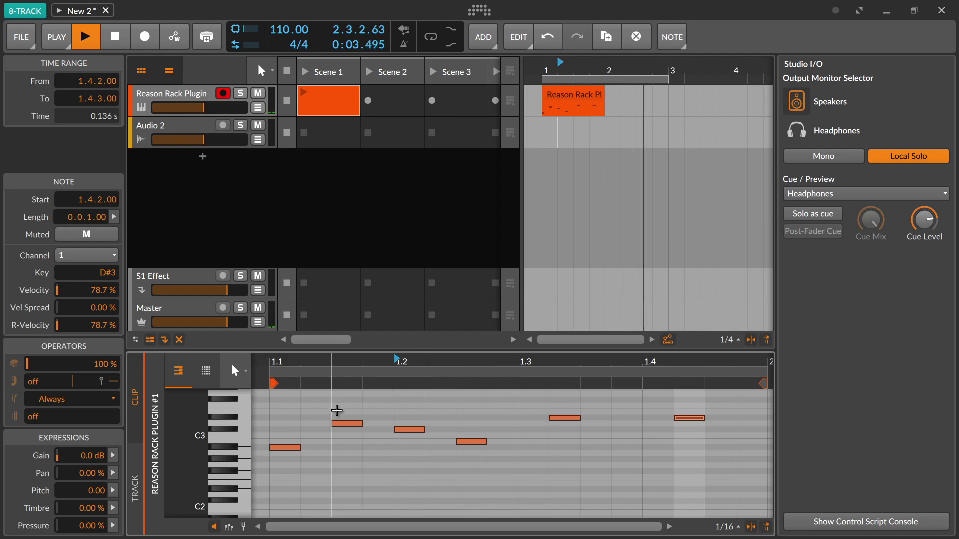
{"action": "left_click_drag", "start_coordinate": [338, 424], "coordinate": [339, 444]}
{"action": "left_click", "coordinate": [407, 430]}
{"action": "left_click_drag", "start_coordinate": [404, 431], "coordinate": [420, 423]}
{"action": "left_click", "coordinate": [565, 417]}
{"action": "left_click_drag", "start_coordinate": [568, 421], "coordinate": [568, 414]}
{"action": "left_click", "coordinate": [686, 421]}
{"action": "left_click_drag", "start_coordinate": [686, 420], "coordinate": [685, 415]}
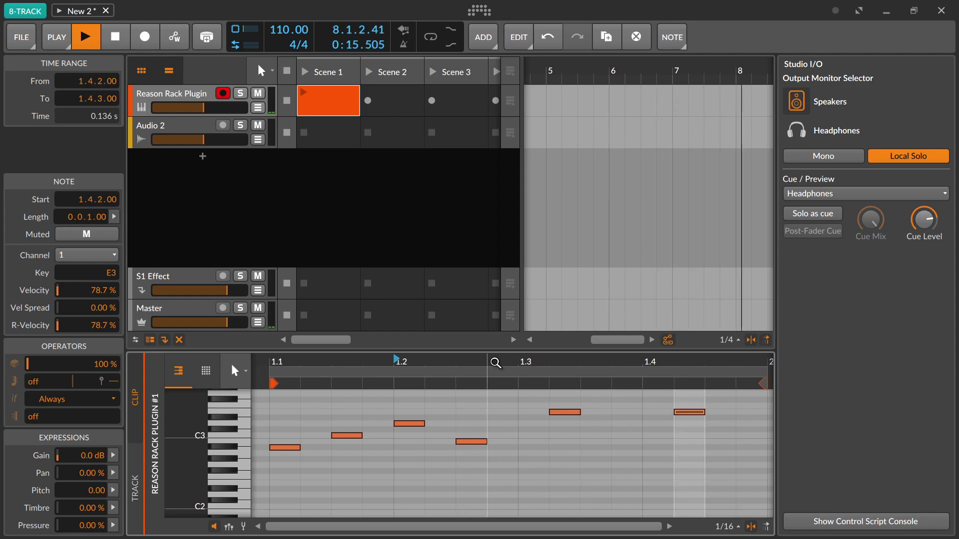
{"action": "key", "text": "space"}
Copy the note clip into the Scene 1 launcher slot and to bar 2 of the arranger on the same track.
{"action": "left_click_drag", "start_coordinate": [609, 340], "coordinate": [595, 341]}
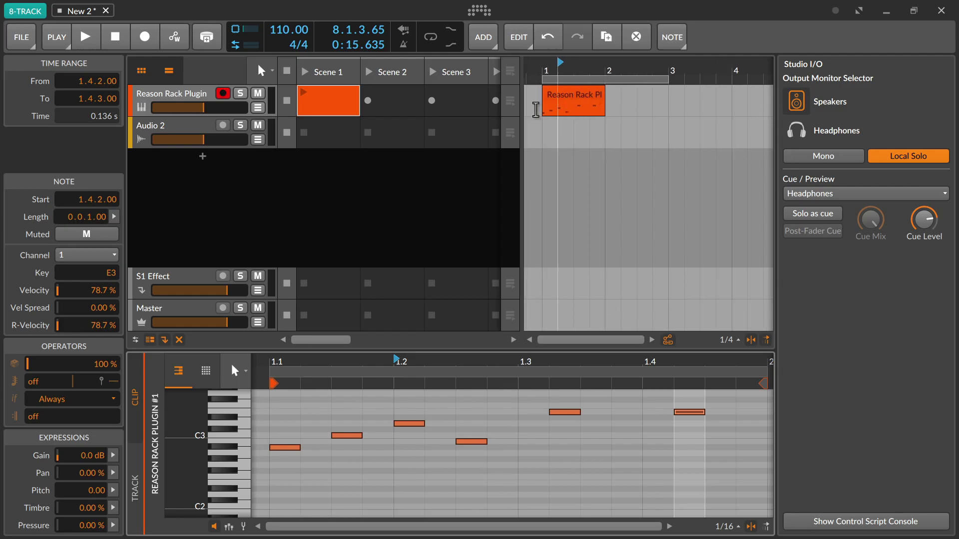
{"action": "left_click_drag", "start_coordinate": [555, 99], "coordinate": [639, 104]}
{"action": "left_click", "coordinate": [642, 117]}
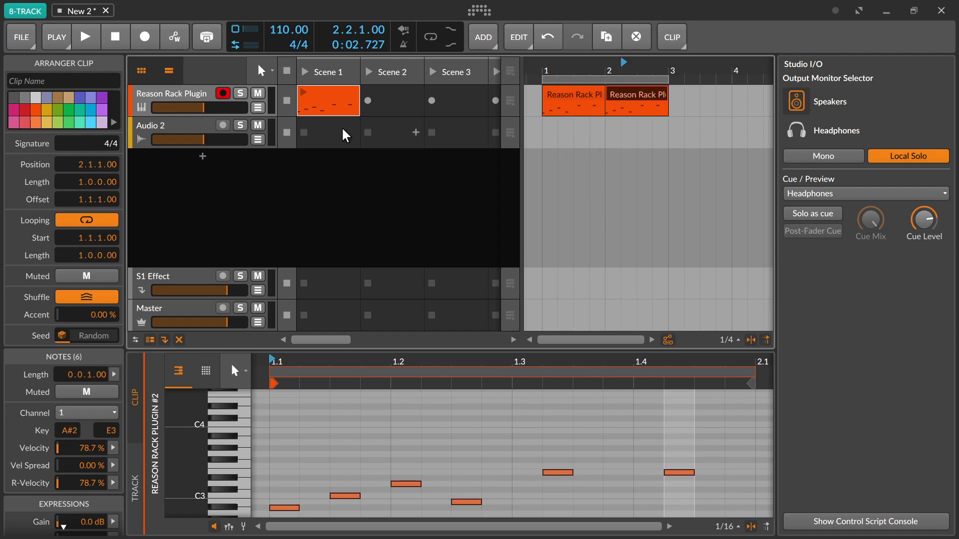
Launch the Reason Rack Plugin clip in Scene 1 and look through the window layouts while it plays.
{"action": "left_click", "coordinate": [303, 93]}
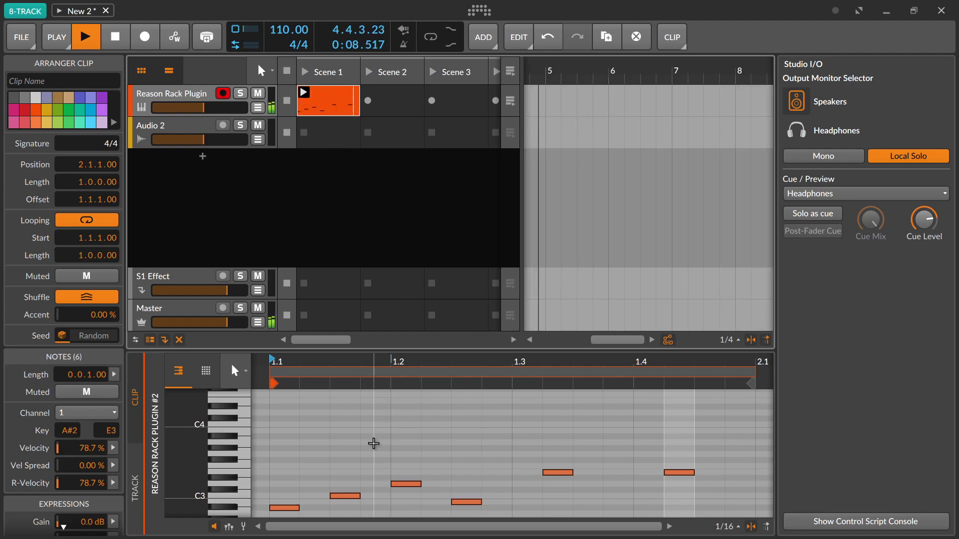
{"action": "scroll", "coordinate": [332, 444], "scroll_direction": "down", "scroll_amount": 3}
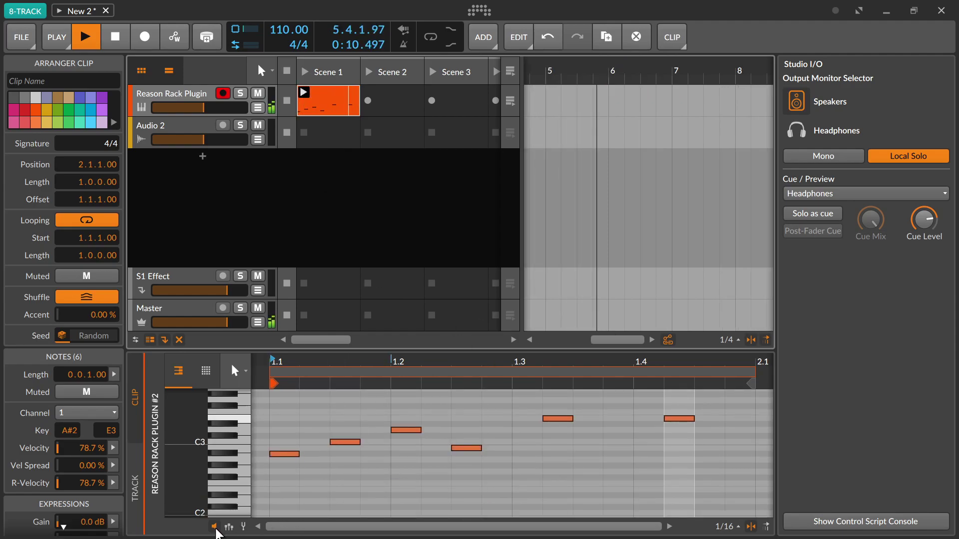
{"action": "key", "text": "alt+3"}
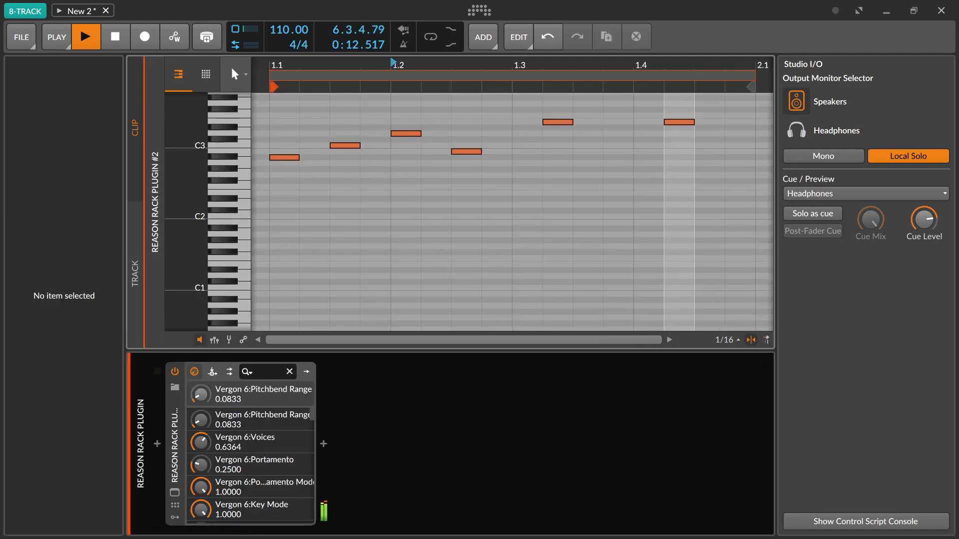
{"action": "key", "text": "alt+2"}
{"action": "key", "text": "alt+1"}
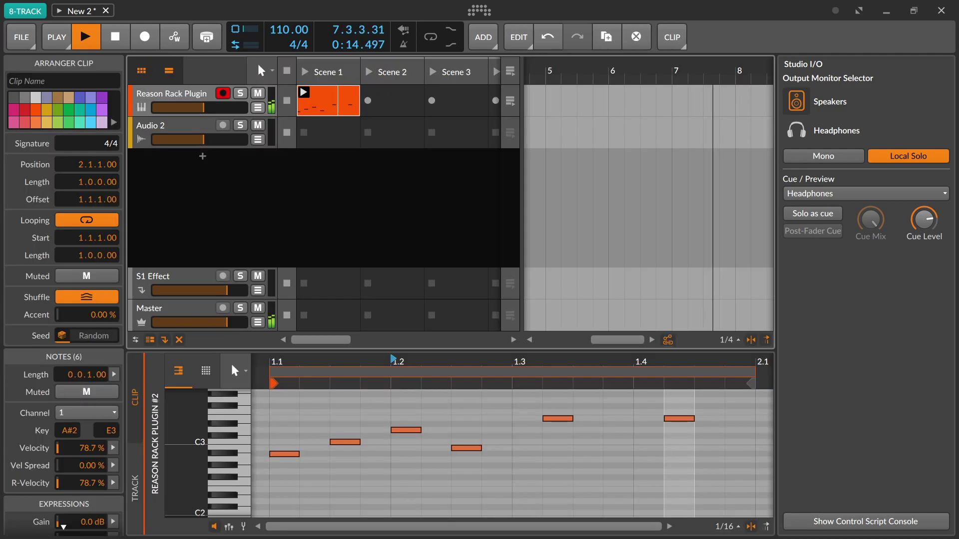
{"action": "scroll", "coordinate": [92, 336], "scroll_direction": "down", "scroll_amount": 3}
{"action": "scroll", "coordinate": [90, 337], "scroll_direction": "up", "scroll_amount": 3}
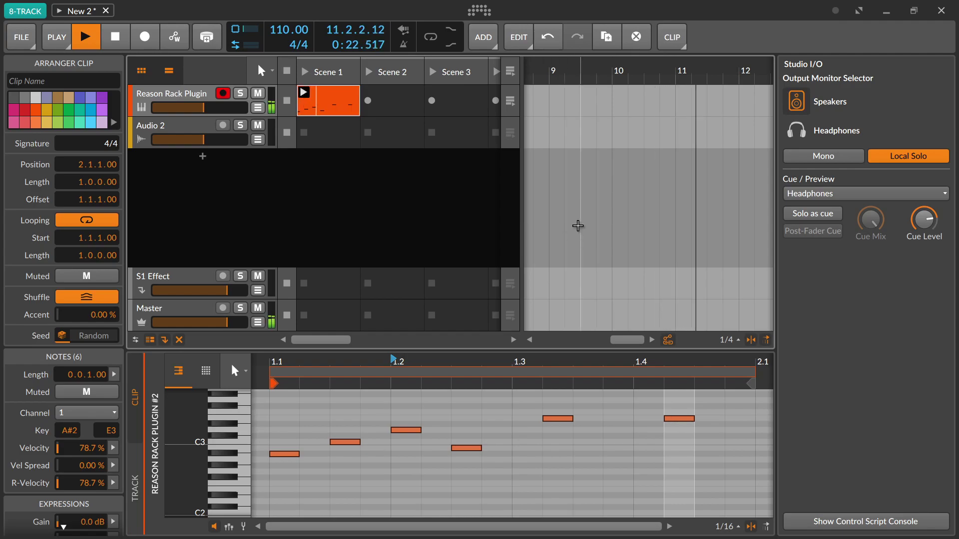
{"action": "left_click", "coordinate": [872, 538]}
{"action": "left_click", "coordinate": [793, 489]}
{"action": "mouse_move", "coordinate": [794, 492]}
{"action": "left_mouse_down"}
{"action": "mouse_move", "coordinate": [768, 494]}
{"action": "mouse_move", "coordinate": [797, 493]}
{"action": "left_mouse_up"}
{"action": "left_click", "coordinate": [593, 24]}
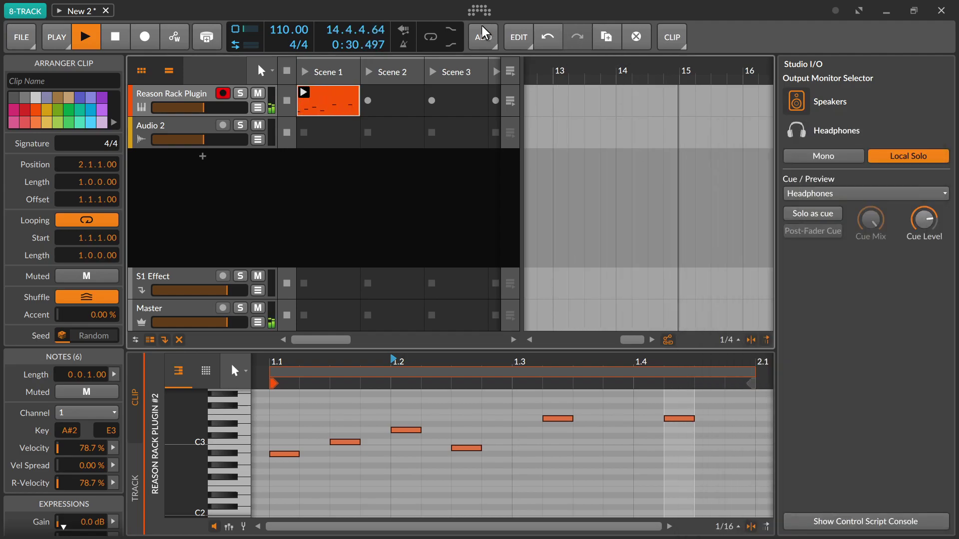
{"action": "left_click", "coordinate": [485, 37]}
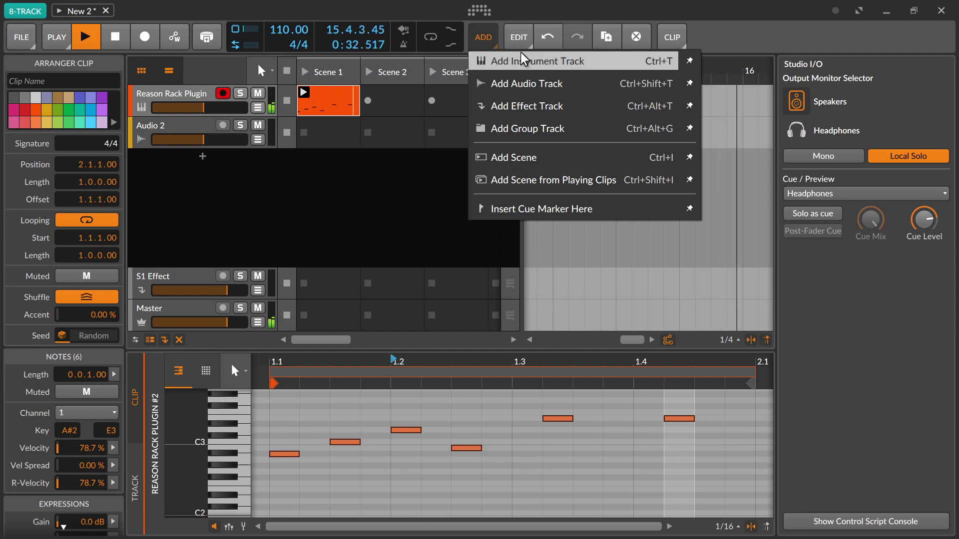
{"action": "left_click", "coordinate": [518, 31]}
{"action": "left_click", "coordinate": [520, 38]}
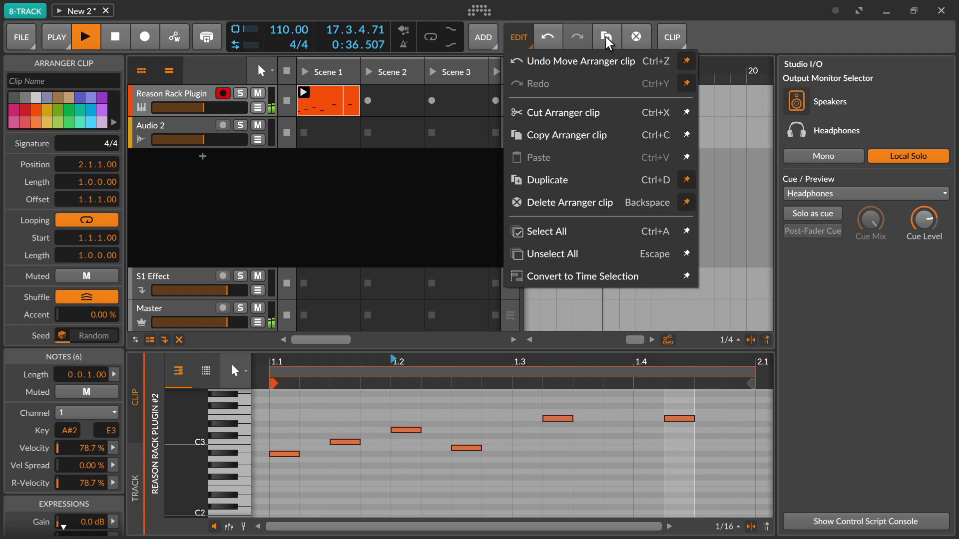
Stop playback and review the playback and recording settings and the project file commands.
{"action": "left_click", "coordinate": [116, 43]}
{"action": "left_click", "coordinate": [116, 43]}
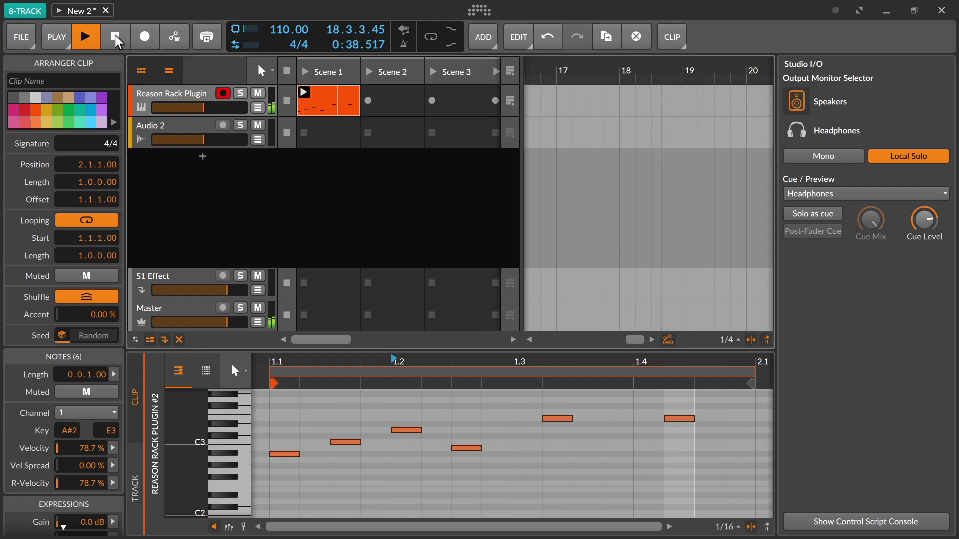
{"action": "left_click", "coordinate": [57, 36]}
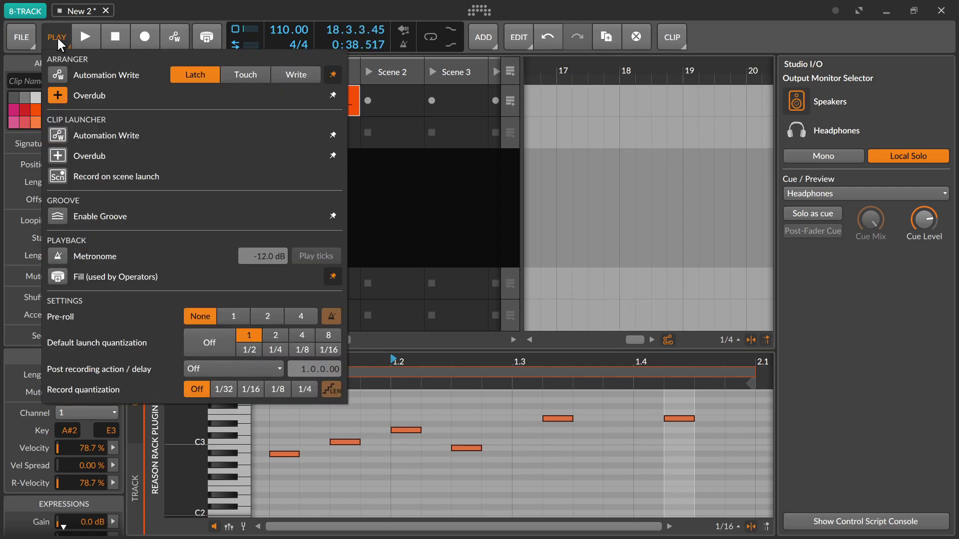
{"action": "left_click", "coordinate": [11, 44]}
{"action": "left_click", "coordinate": [11, 44]}
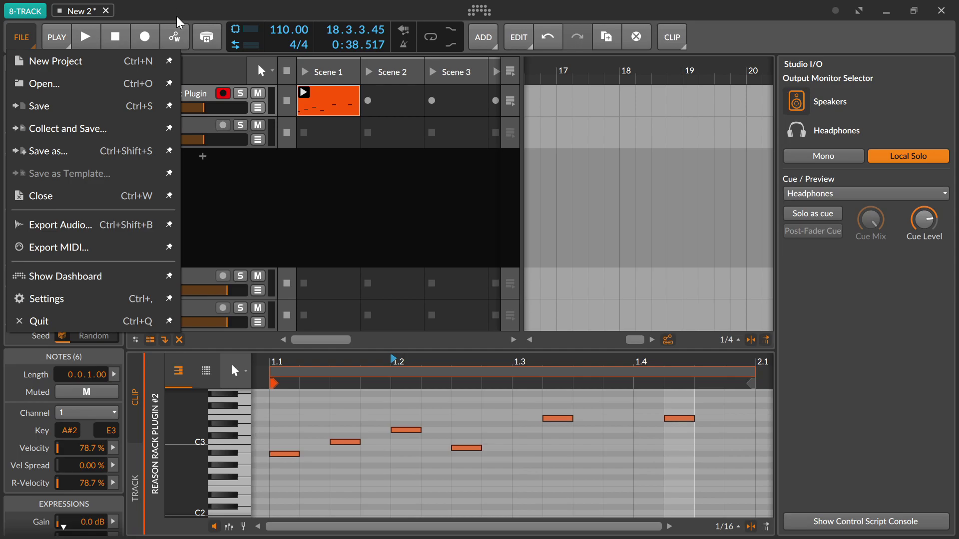
{"action": "left_click", "coordinate": [27, 44]}
Audition a note on the clip's piano keyboard and switch the note editor to the drum view.
{"action": "left_click", "coordinate": [213, 434]}
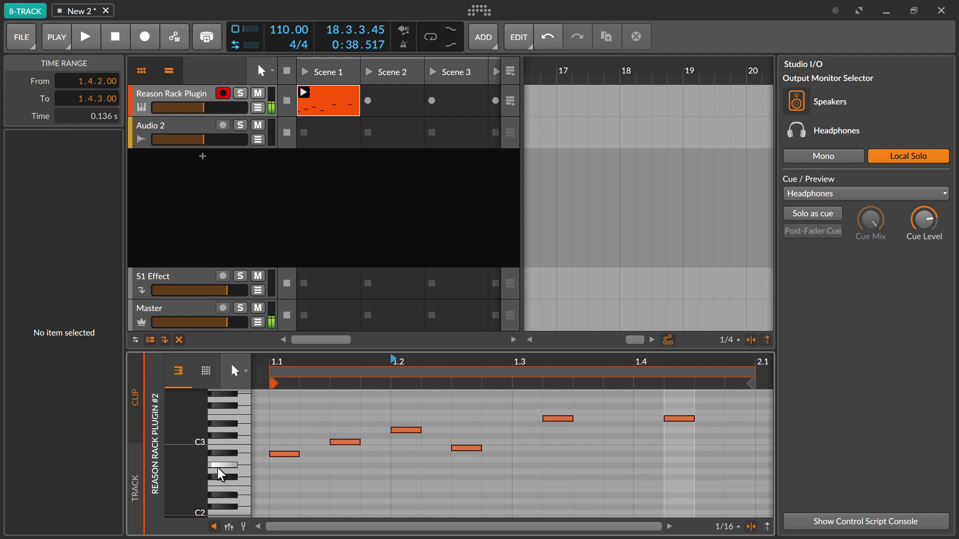
{"action": "left_click", "coordinate": [206, 371]}
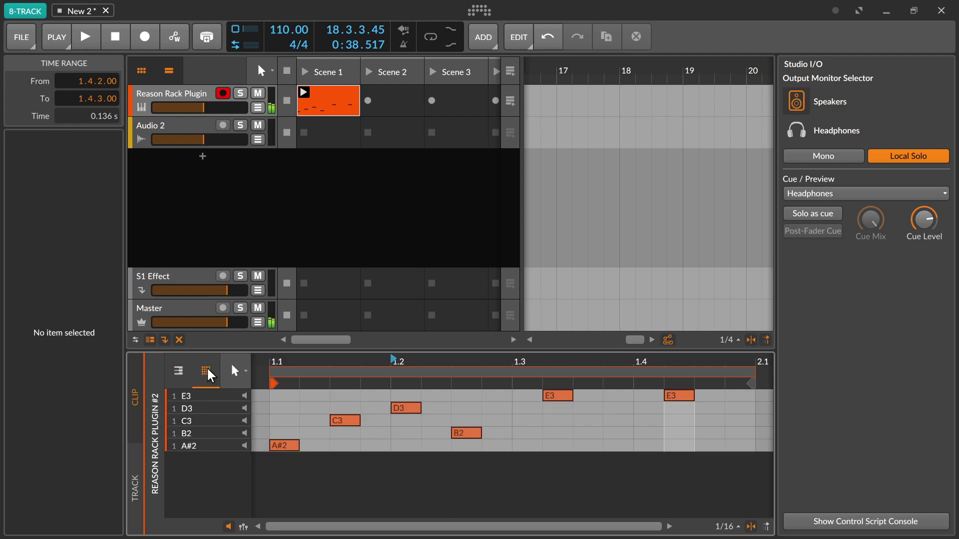
{"action": "left_click", "coordinate": [183, 367]}
{"action": "left_click", "coordinate": [202, 369]}
Select the C3 note through its lane and set its velocity to 81.1 % and velocity spread to 11.3 %.
{"action": "left_click", "coordinate": [197, 422]}
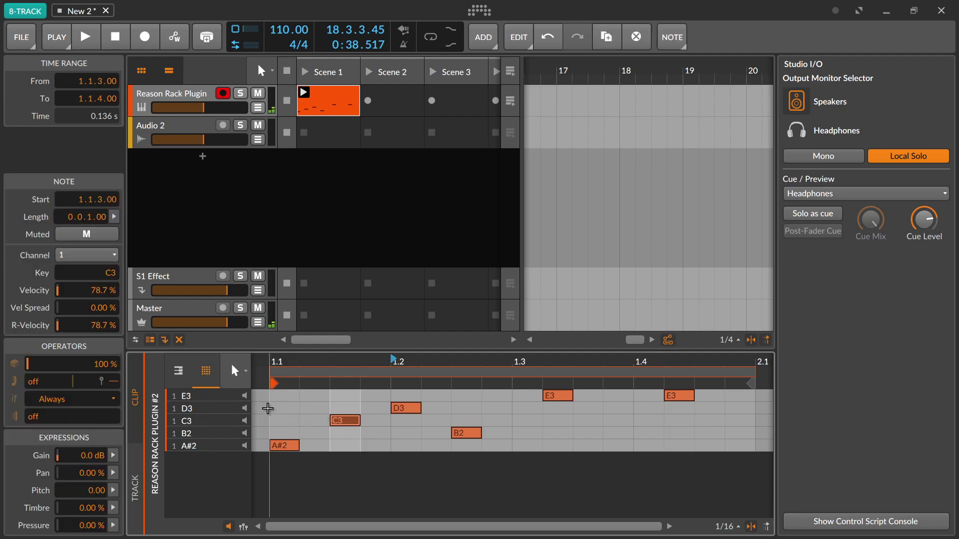
{"action": "left_click_drag", "start_coordinate": [93, 276], "coordinate": [87, 298]}
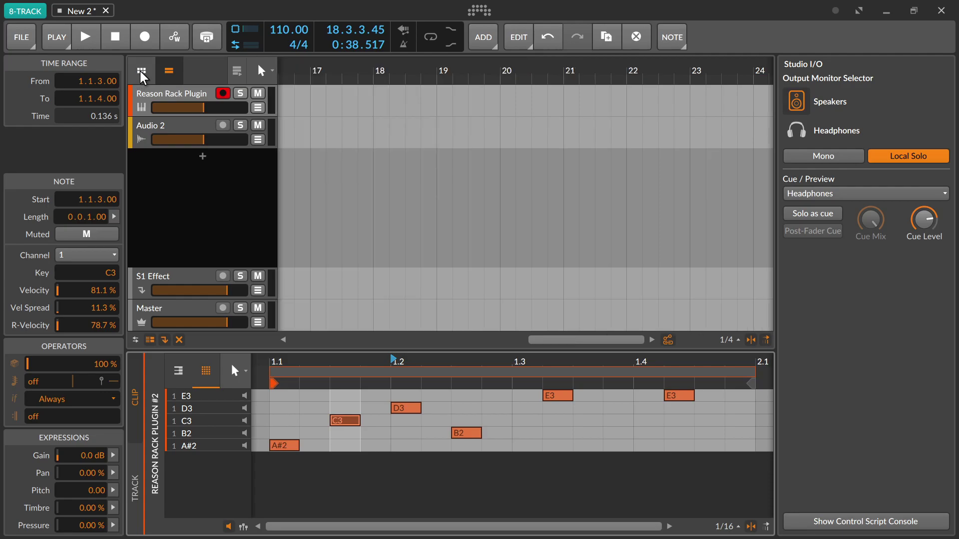
Find the two clips at the start of the arranger and open the bar 1 clip in the note editor.
{"action": "left_click", "coordinate": [168, 74]}
{"action": "left_click", "coordinate": [168, 75]}
{"action": "left_click_drag", "start_coordinate": [584, 339], "coordinate": [479, 339]}
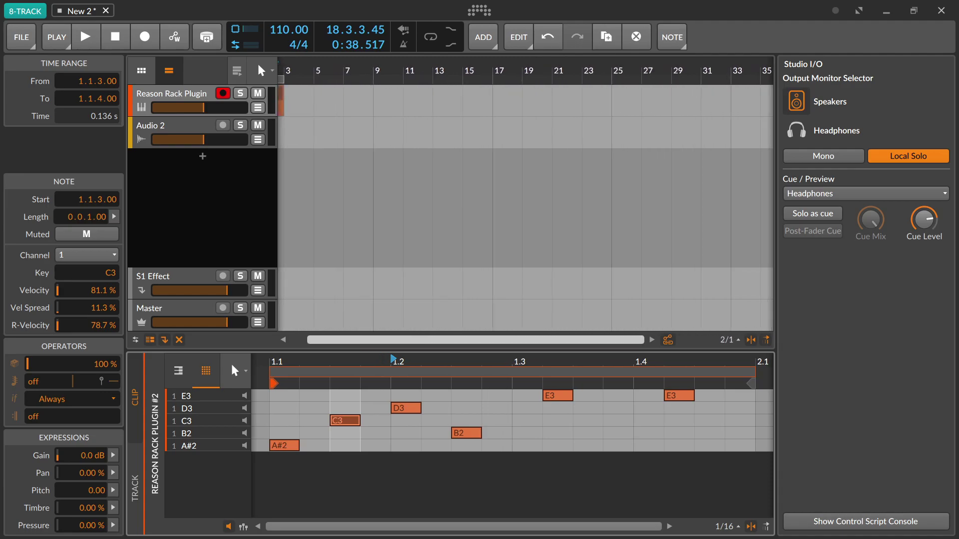
{"action": "right_click", "coordinate": [501, 339]}
{"action": "left_click", "coordinate": [503, 316]}
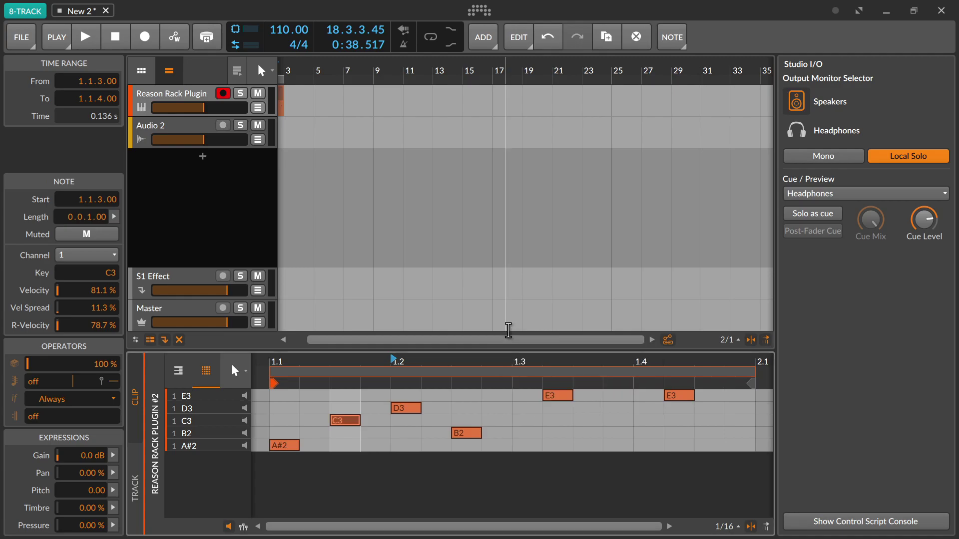
{"action": "left_click_drag", "start_coordinate": [505, 341], "coordinate": [503, 361]}
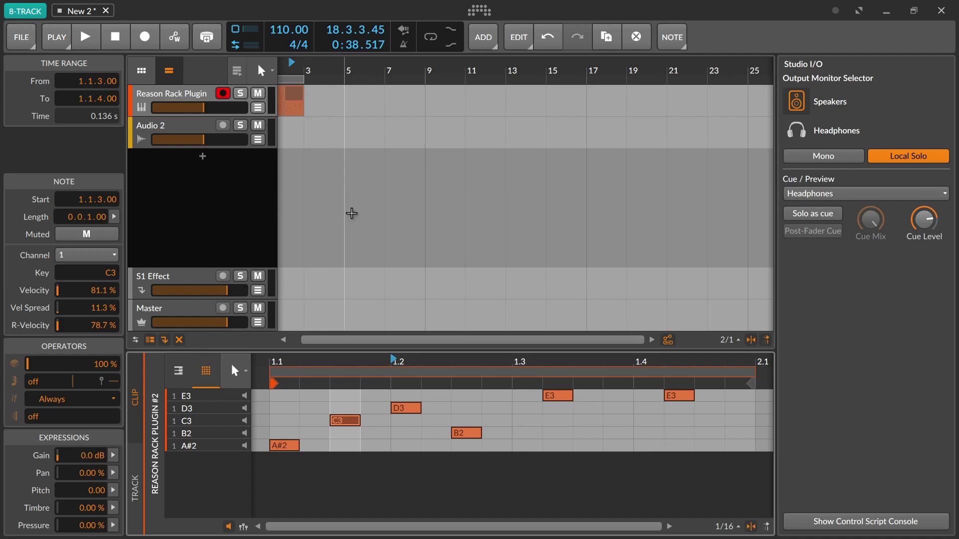
{"action": "left_click", "coordinate": [283, 340]}
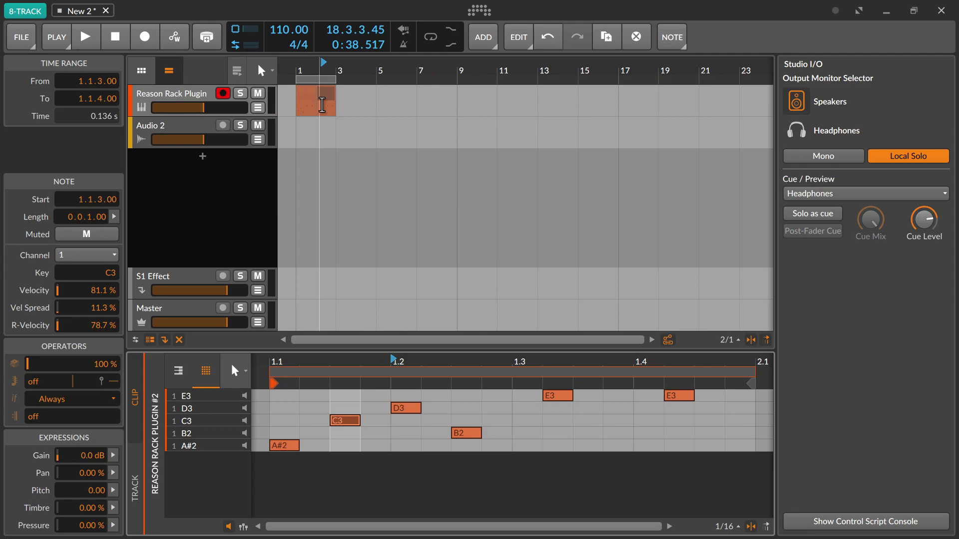
{"action": "scroll", "coordinate": [322, 121], "scroll_direction": "up", "scroll_amount": 1}
{"action": "scroll", "coordinate": [322, 121], "scroll_direction": "up", "scroll_amount": 4}
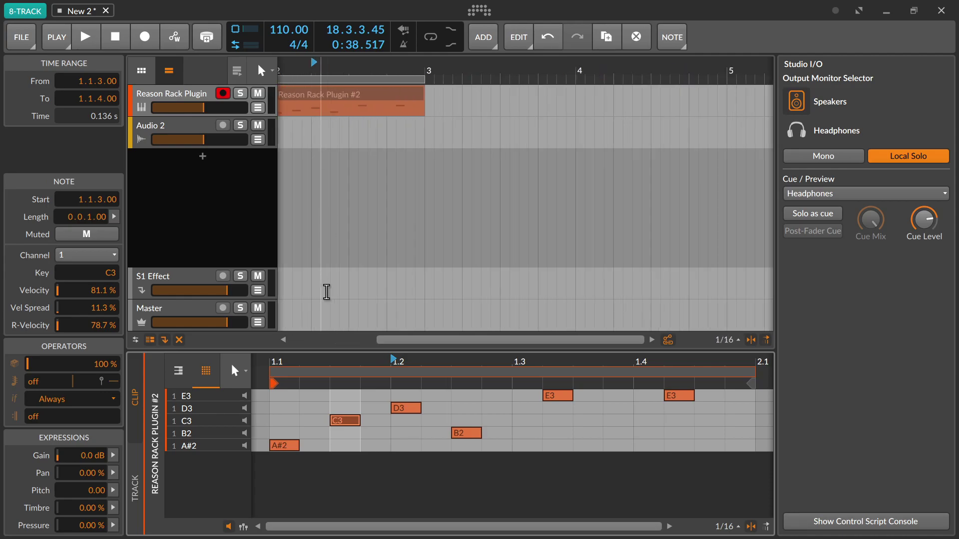
{"action": "left_click", "coordinate": [300, 340]}
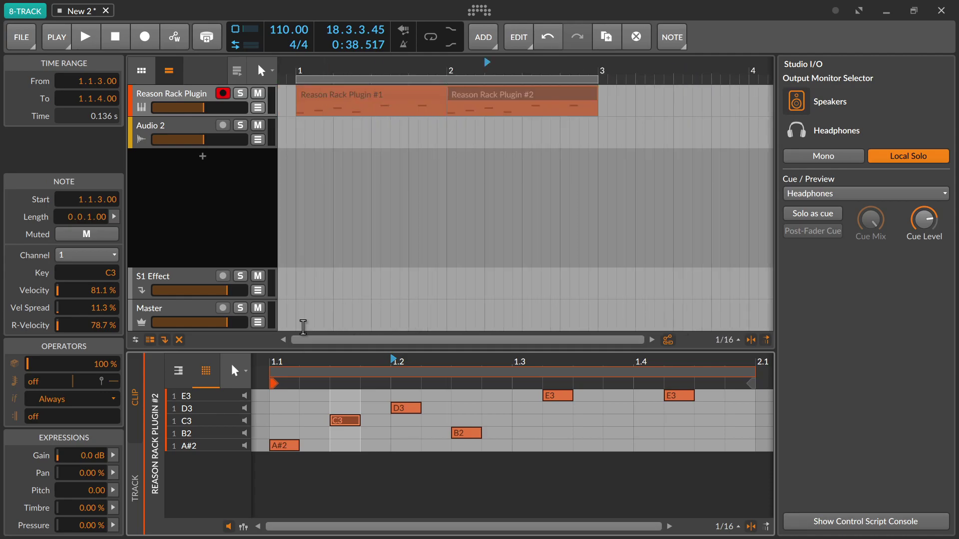
{"action": "left_click", "coordinate": [359, 104]}
{"action": "double_click", "coordinate": [359, 104]}
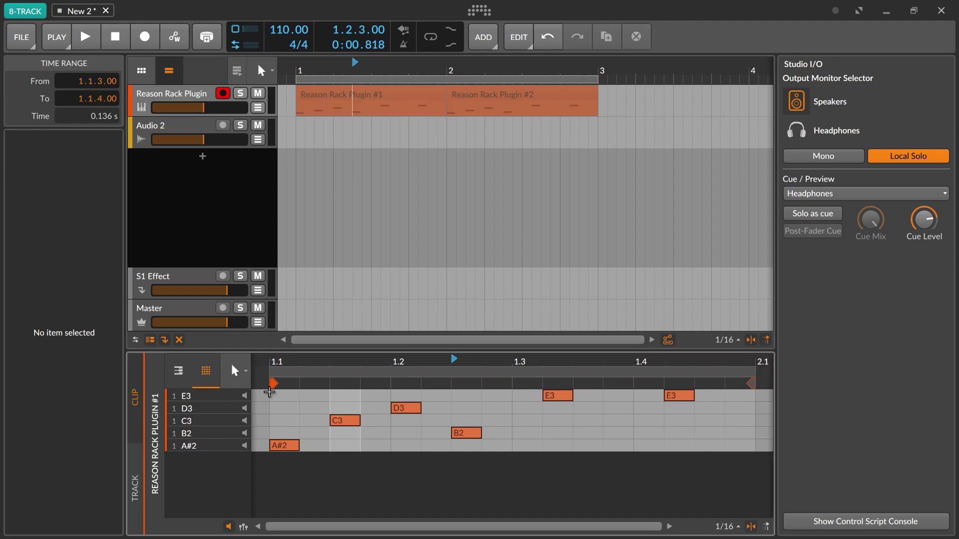
Switch the note editor to the whole track and add a sixteenth C4 note at position 1.1.4.
{"action": "left_click", "coordinate": [134, 494]}
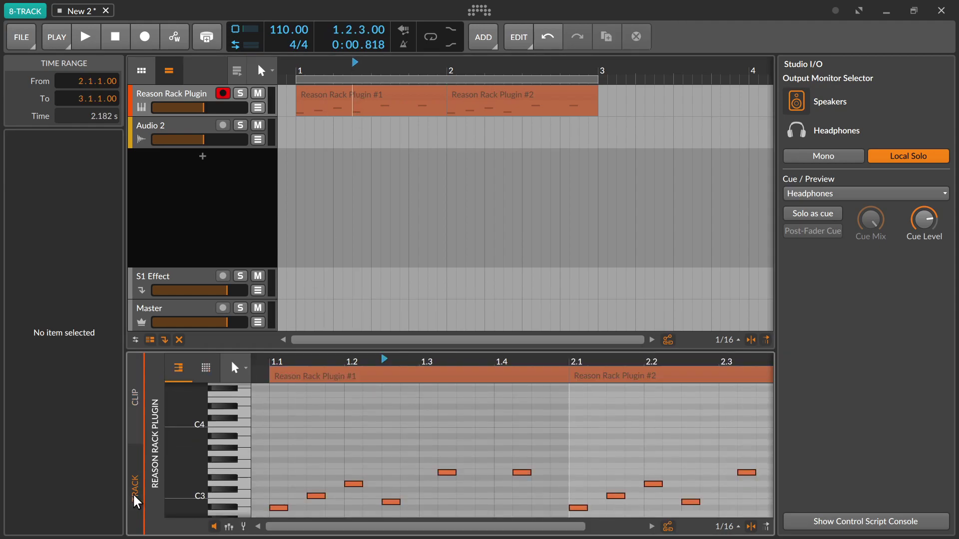
{"action": "left_click", "coordinate": [332, 426]}
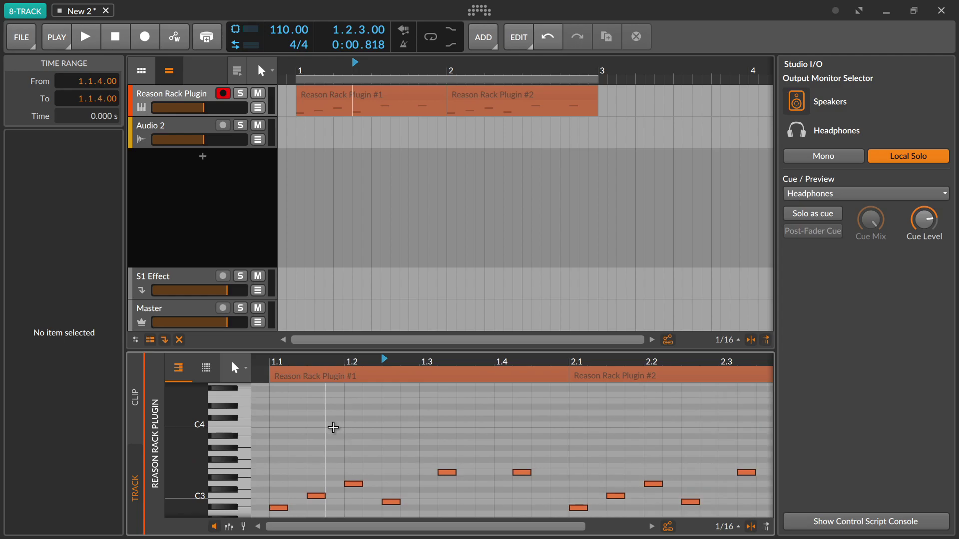
{"action": "double_click", "coordinate": [333, 426]}
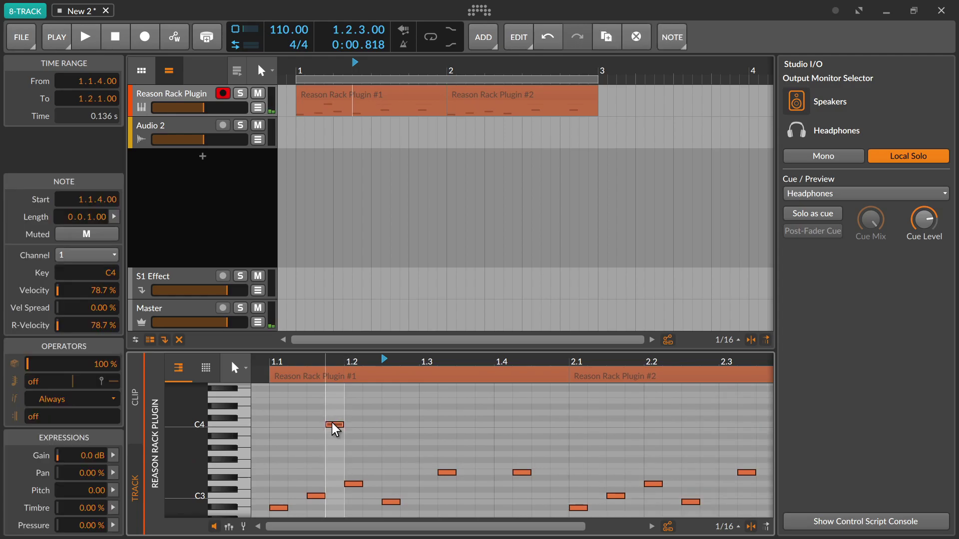
Return to editing the bar 1 clip, compare its piano and drum views, and check the channel options of the B2 lane.
{"action": "left_click", "coordinate": [136, 397]}
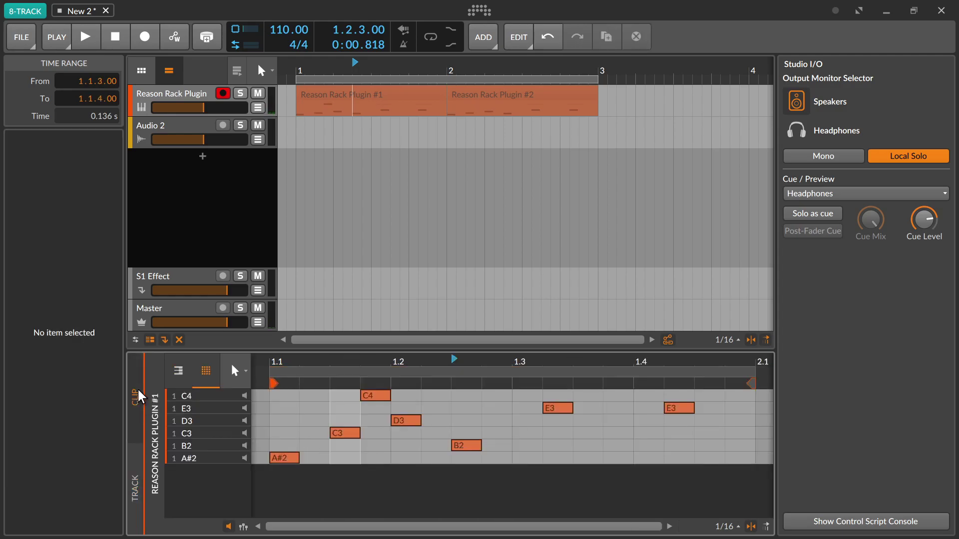
{"action": "left_click", "coordinate": [184, 371]}
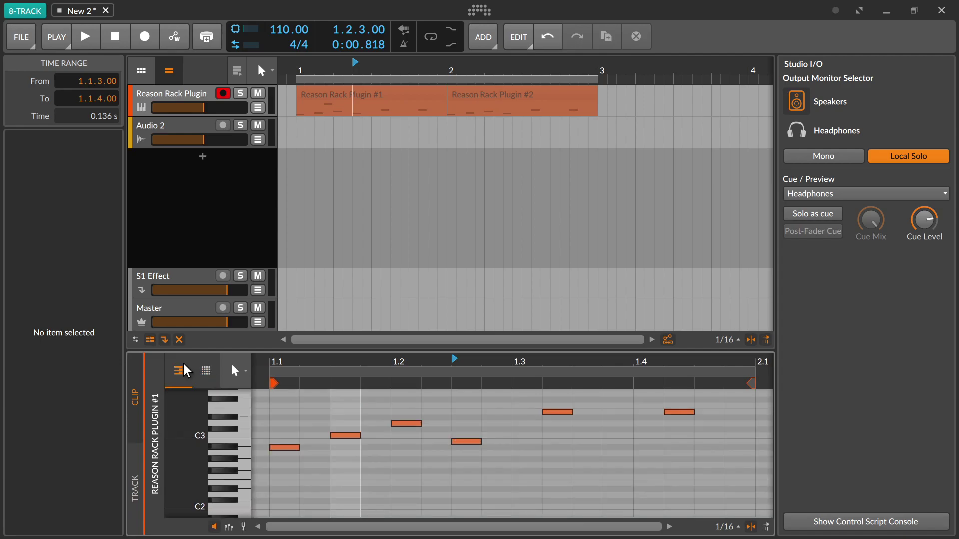
{"action": "left_click", "coordinate": [206, 371]}
{"action": "left_click", "coordinate": [193, 446]}
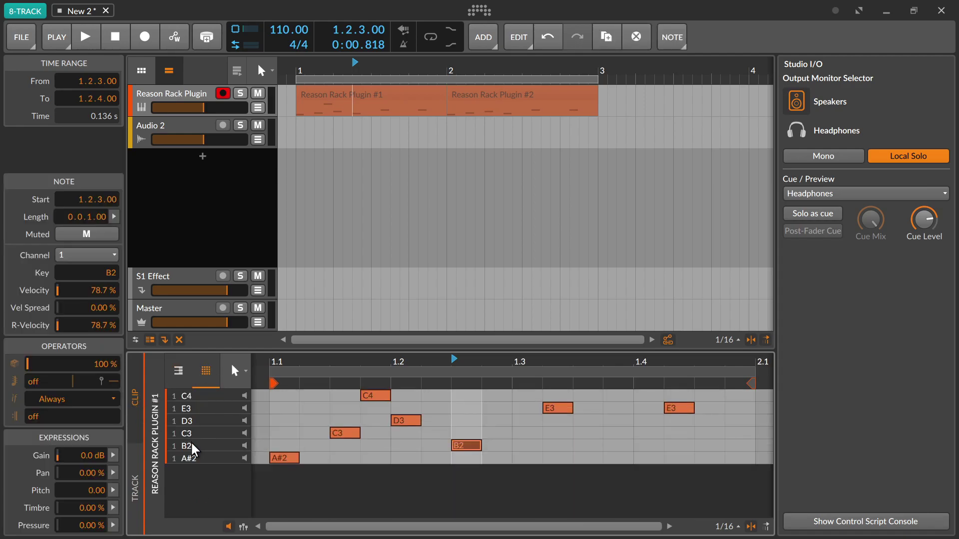
{"action": "right_click", "coordinate": [193, 446]}
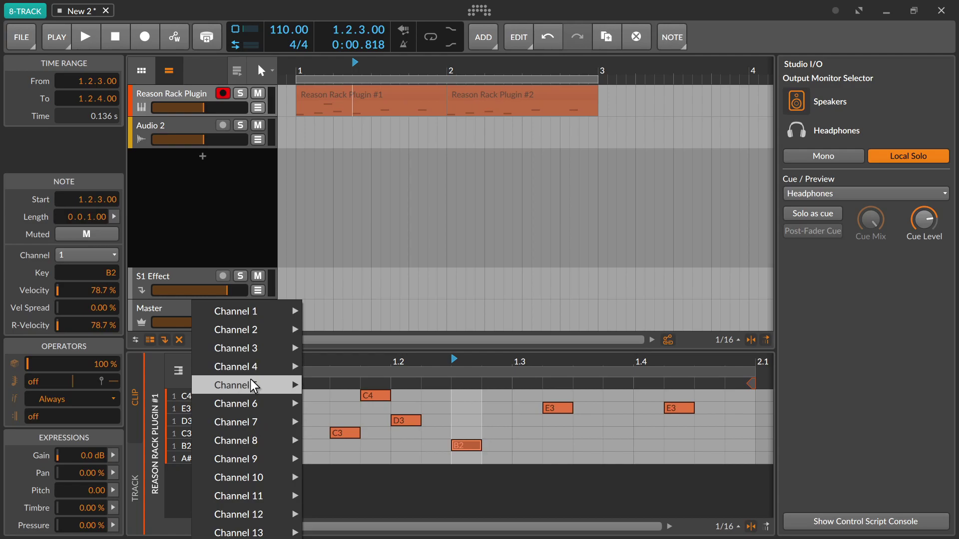
{"action": "left_click", "coordinate": [501, 232]}
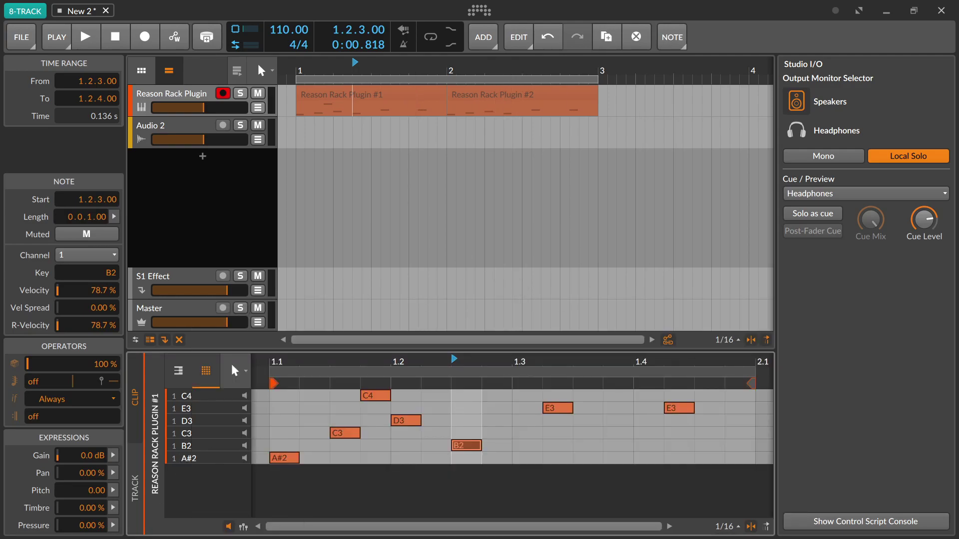
Show the track's device chain and examine the sidechain input and routing options of the Reason Rack Plugin.
{"action": "key", "text": "Tab"}
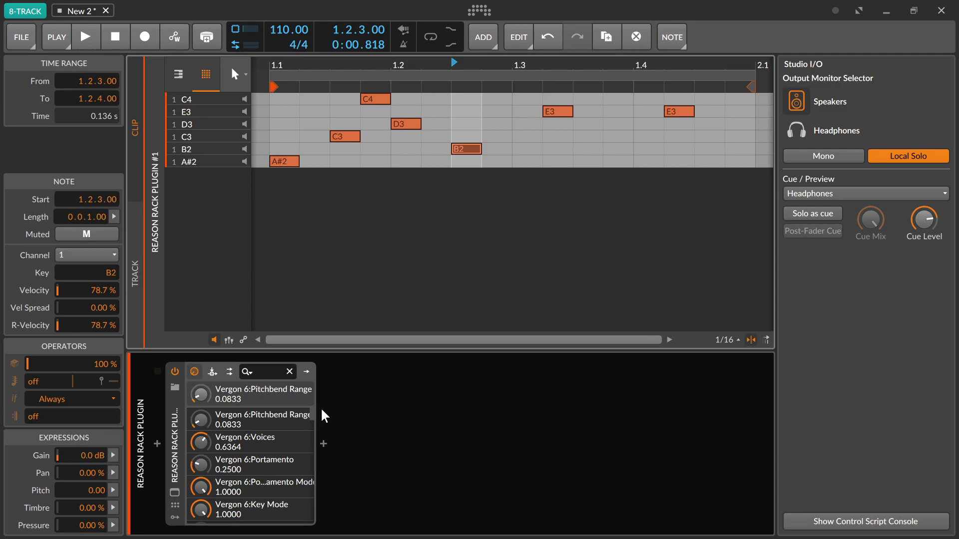
{"action": "left_click", "coordinate": [213, 373]}
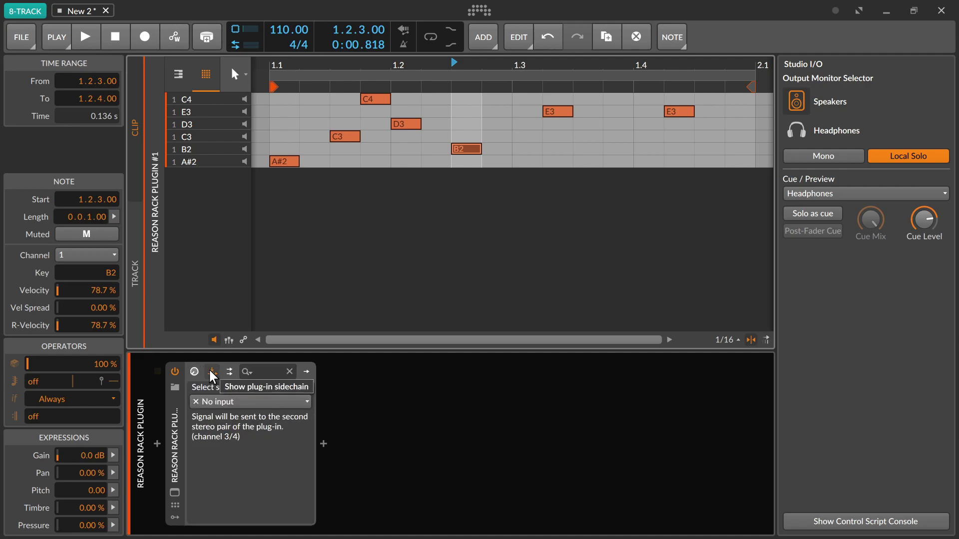
{"action": "left_click", "coordinate": [222, 403]}
{"action": "mouse_move", "coordinate": [239, 455]}
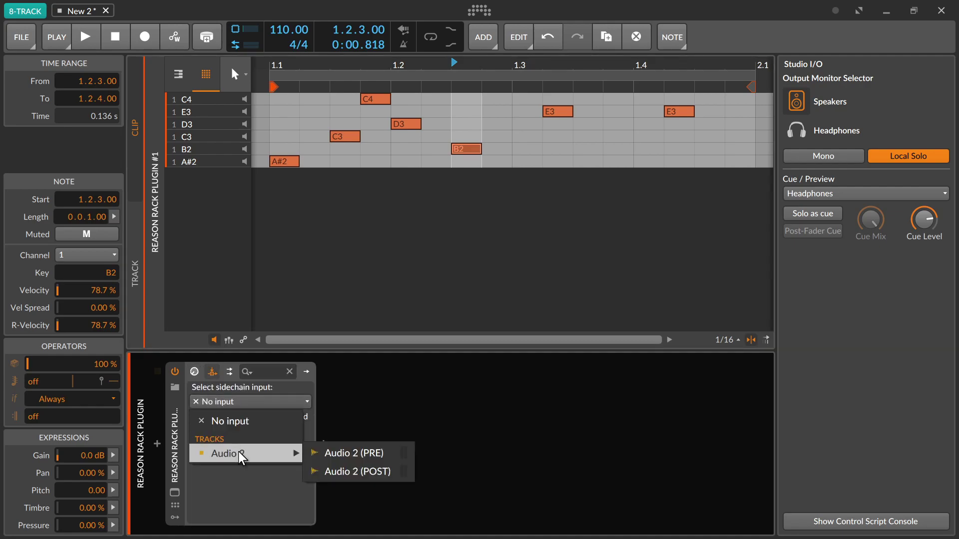
{"action": "left_click", "coordinate": [229, 372]}
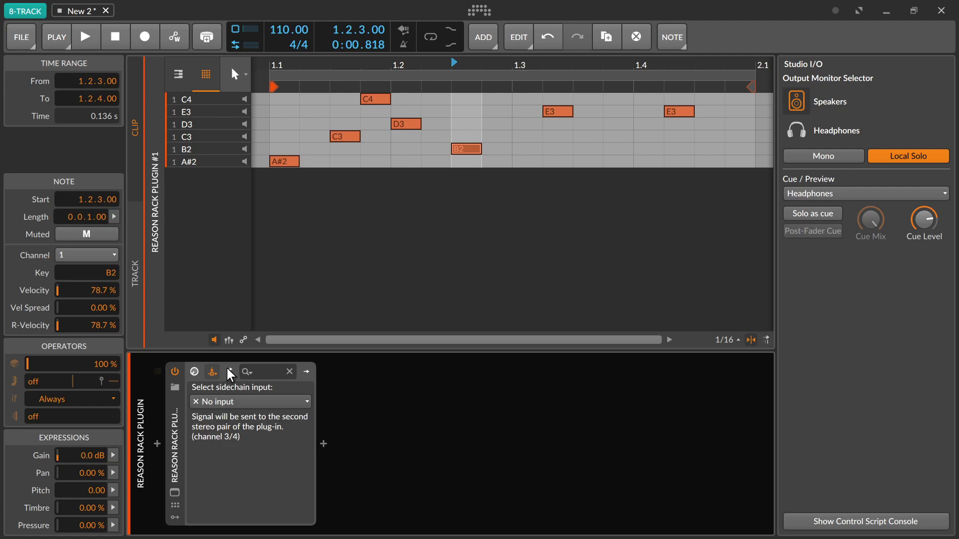
{"action": "left_click", "coordinate": [229, 372]}
{"action": "left_click", "coordinate": [212, 372]}
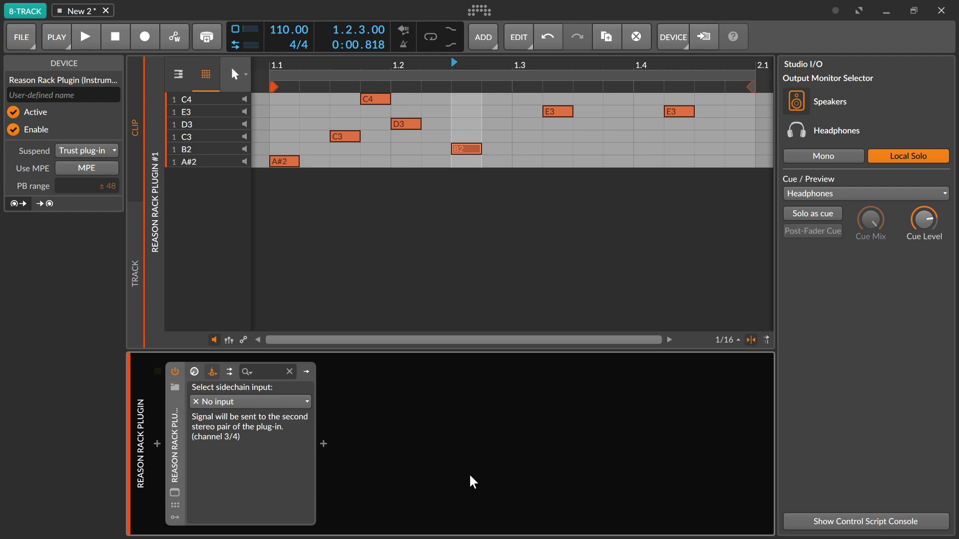
Open the controller script console, view its global log, and close it again.
{"action": "left_click", "coordinate": [860, 521]}
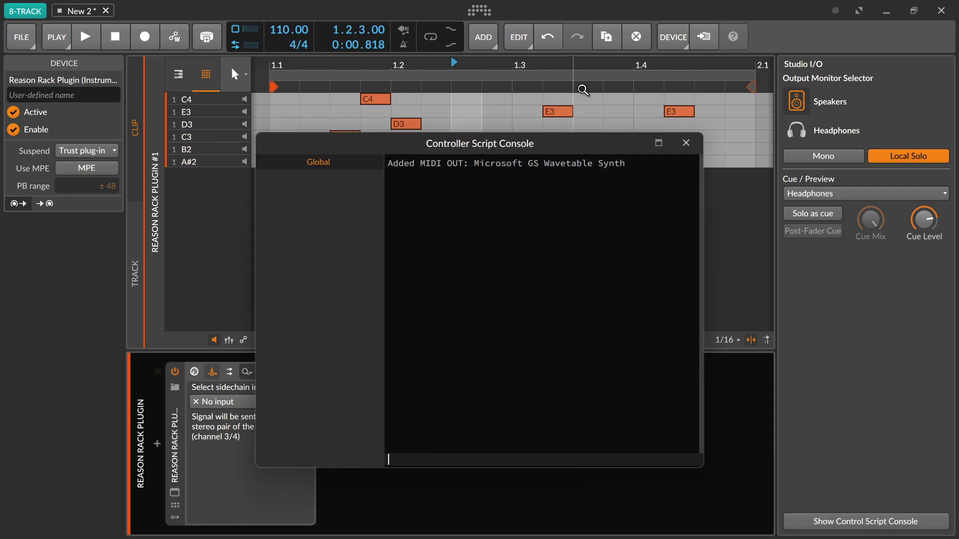
{"action": "left_click", "coordinate": [686, 143]}
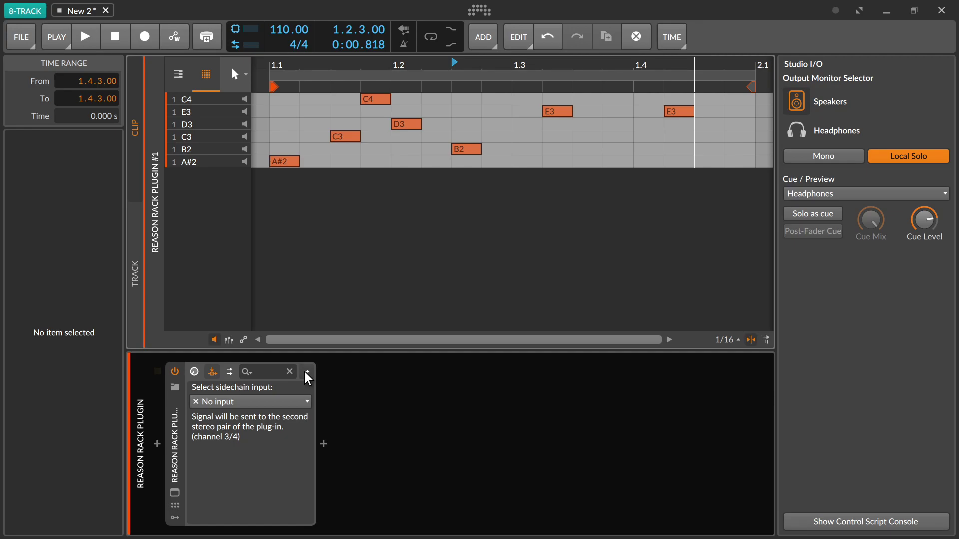
Show the Reason Rack Plugin's parameter list and set Vergon 6:Pitchbend Range to 0.2083.
{"action": "left_click", "coordinate": [195, 372]}
{"action": "left_click", "coordinate": [209, 399]}
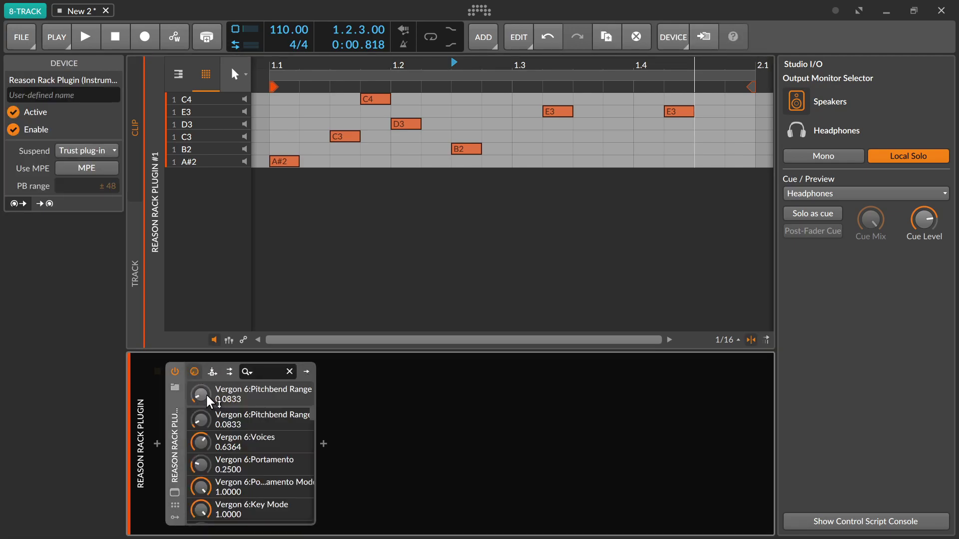
{"action": "left_click_drag", "start_coordinate": [202, 421], "coordinate": [203, 415]}
Find Param 1198 in the plug-in's parameter list and set it to 0.2200.
{"action": "scroll", "coordinate": [278, 474], "scroll_direction": "down", "scroll_amount": 12}
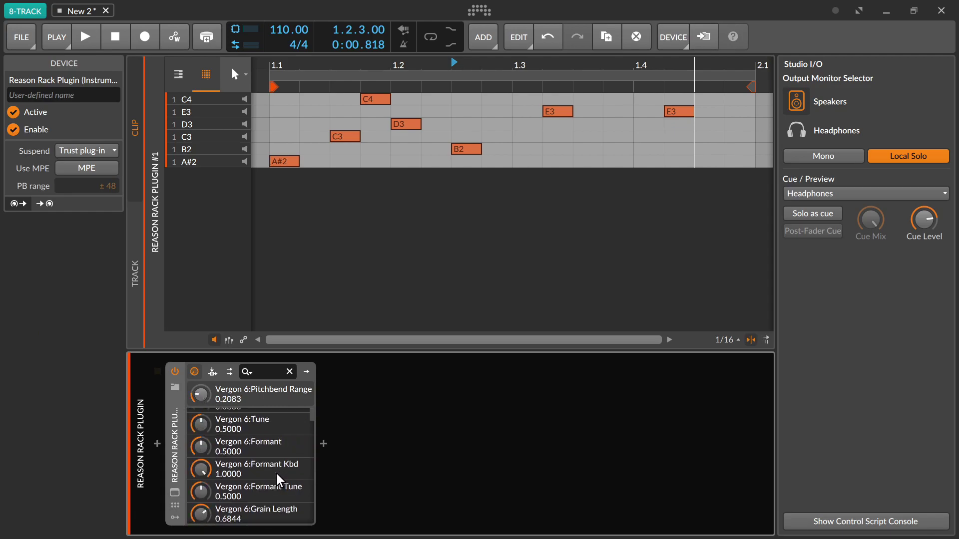
{"action": "scroll", "coordinate": [282, 481], "scroll_direction": "down", "scroll_amount": 20}
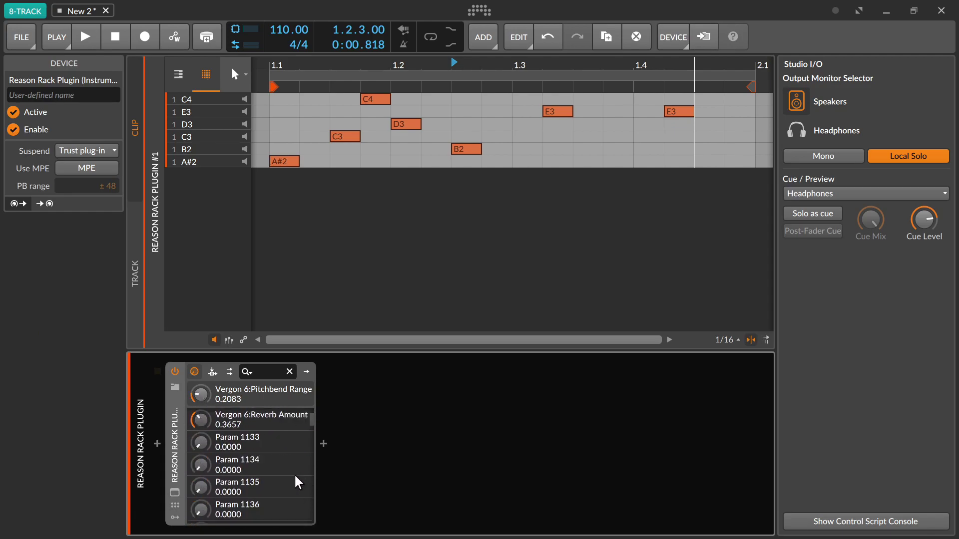
{"action": "scroll", "coordinate": [298, 483], "scroll_direction": "down", "scroll_amount": 8}
{"action": "left_click_drag", "start_coordinate": [200, 448], "coordinate": [214, 451]}
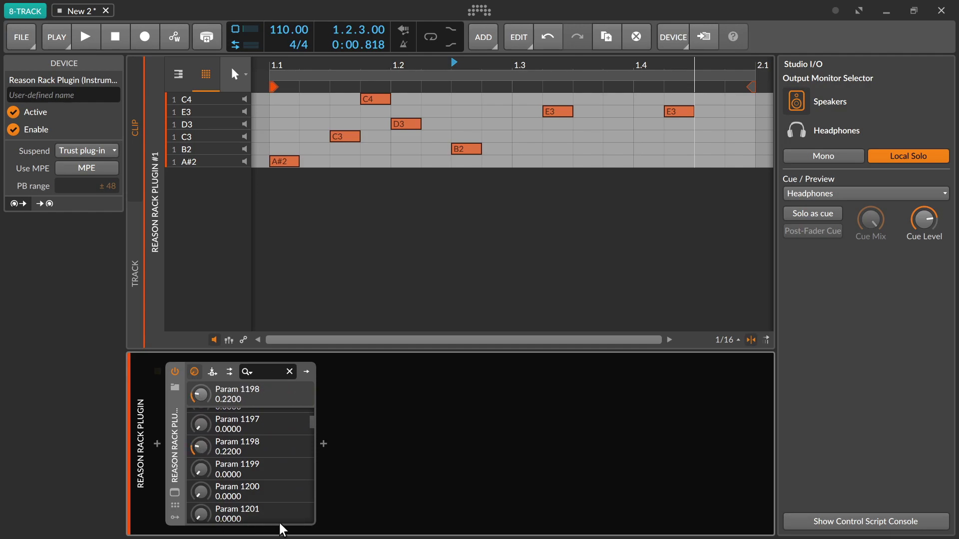
Insert the MIDI CC note effect in front of the Reason Rack Plugin in the device chain.
{"action": "left_click", "coordinate": [158, 445]}
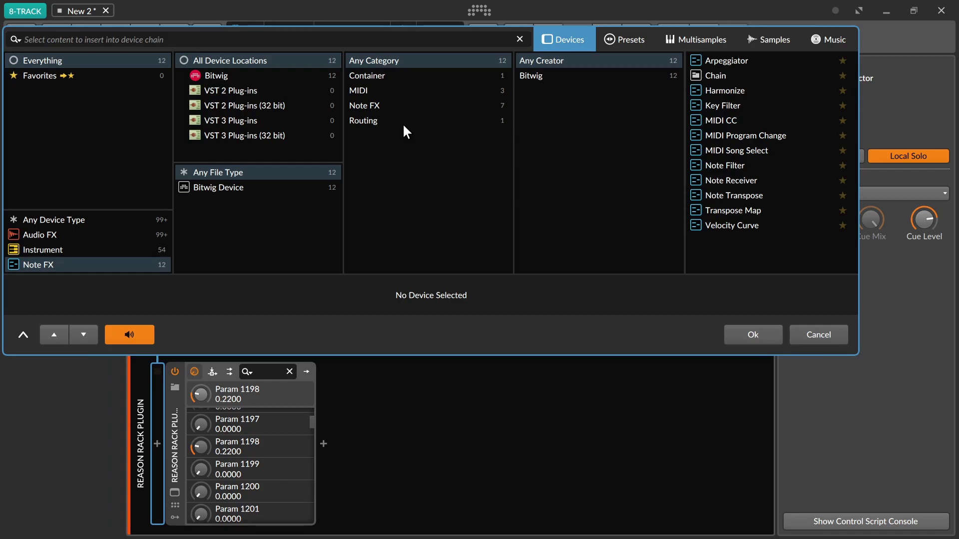
{"action": "left_click", "coordinate": [728, 124]}
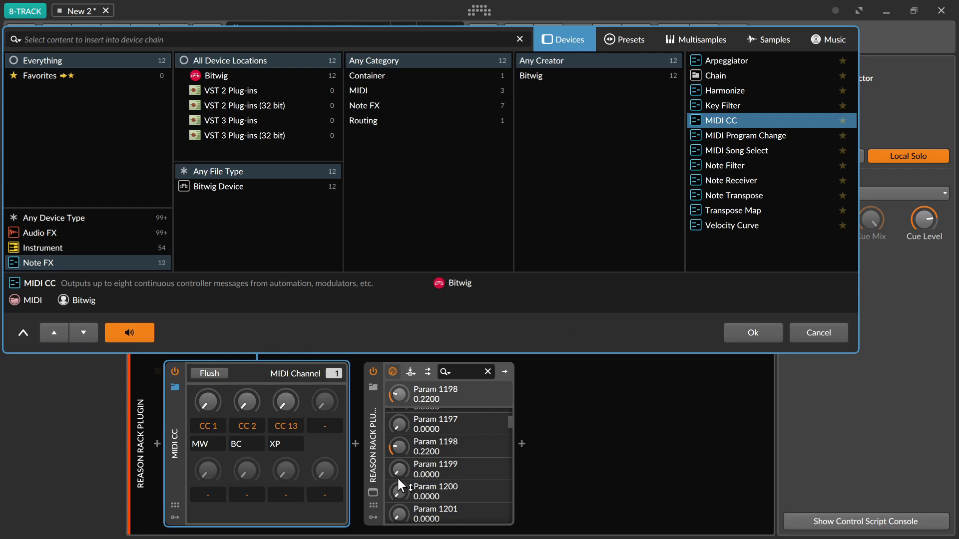
Open the Reason Rack Plugin's own window, view the Grain instrument, and close the window.
{"action": "left_click", "coordinate": [373, 492]}
{"action": "left_click_drag", "start_coordinate": [549, 9], "coordinate": [728, 19]}
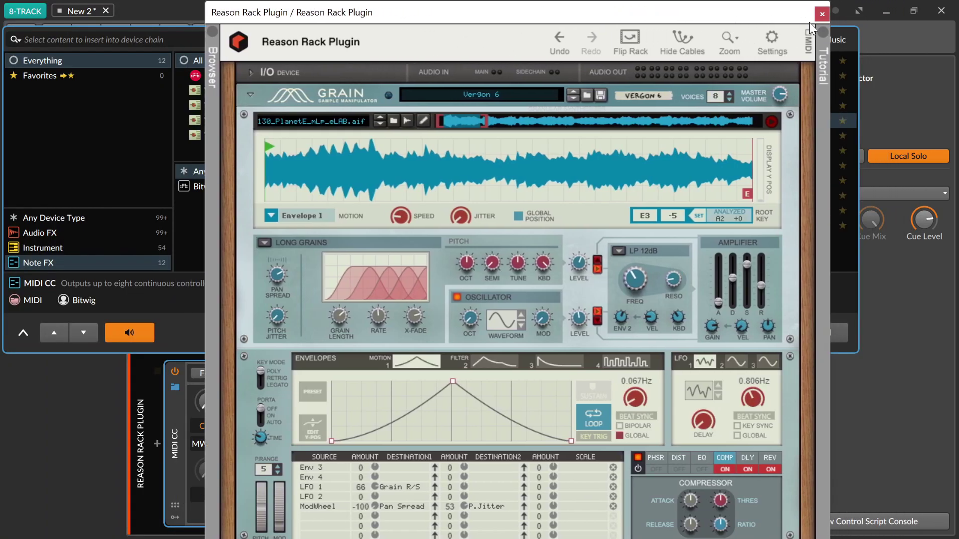
{"action": "left_click", "coordinate": [824, 14]}
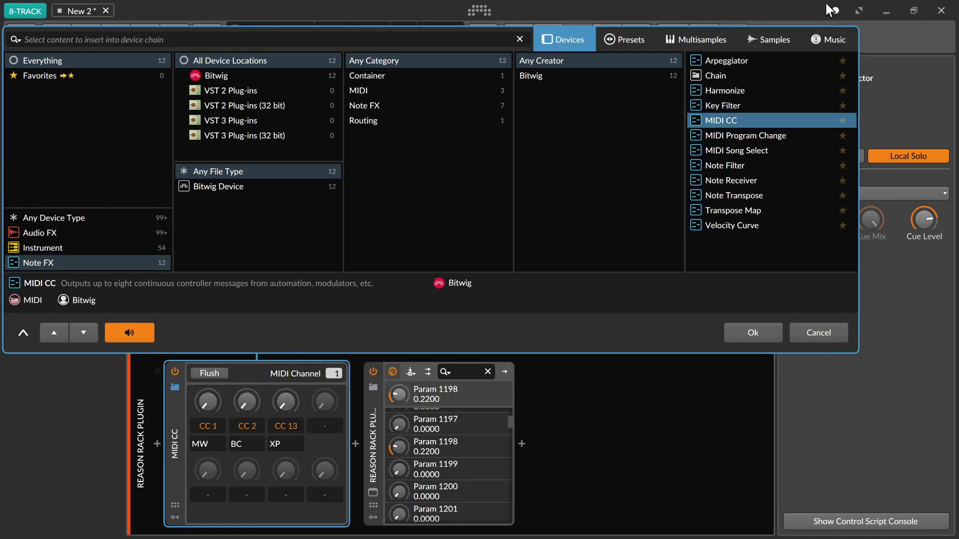
Return to the Vergon 6 entries in the plug-in's parameter list and set Start Position to 0.1667.
{"action": "scroll", "coordinate": [457, 430], "scroll_direction": "up", "scroll_amount": 15}
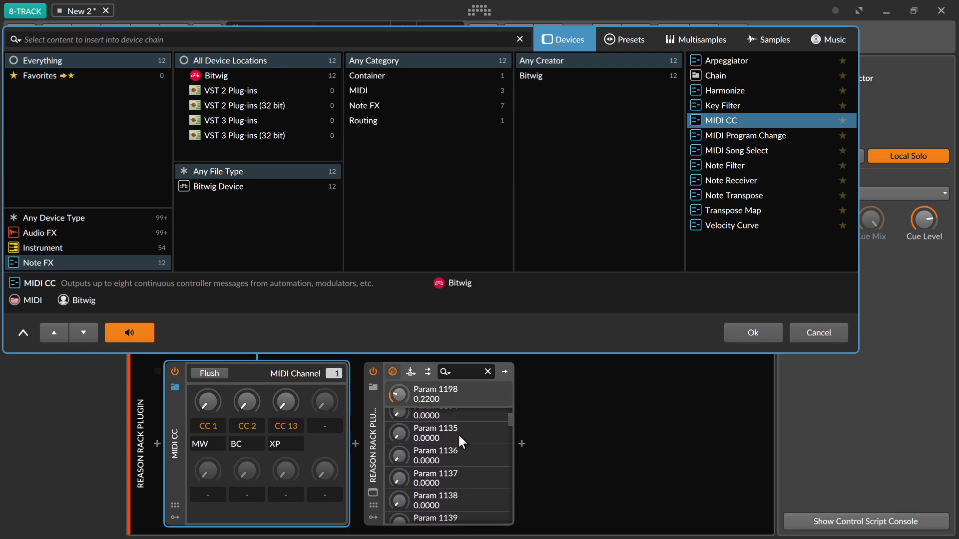
{"action": "left_click_drag", "start_coordinate": [509, 419], "coordinate": [511, 409]}
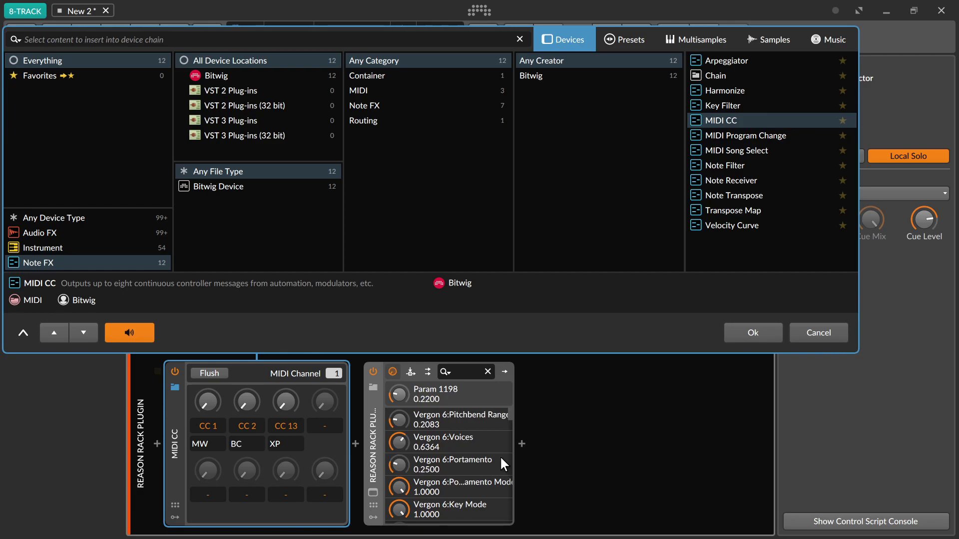
{"action": "scroll", "coordinate": [500, 458], "scroll_direction": "down", "scroll_amount": 4}
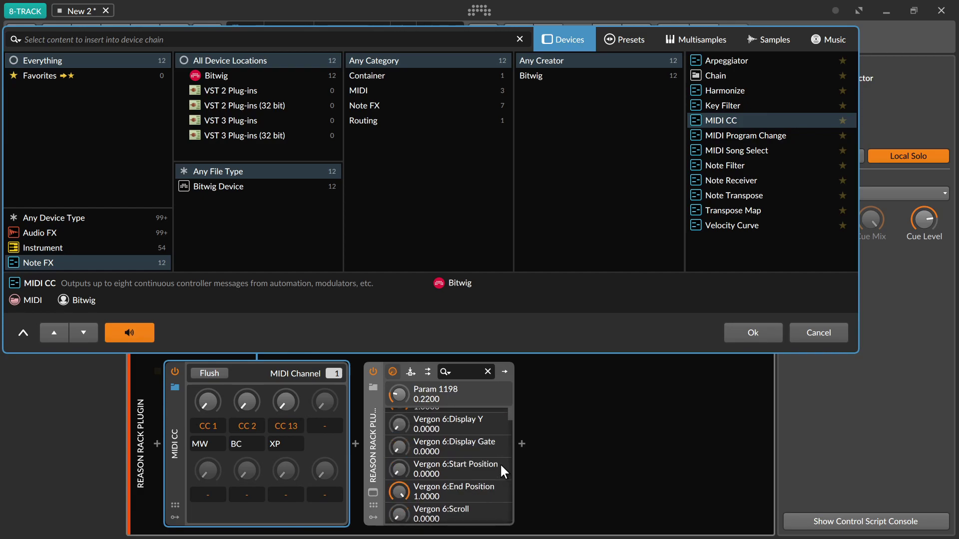
{"action": "left_click_drag", "start_coordinate": [403, 470], "coordinate": [403, 457]}
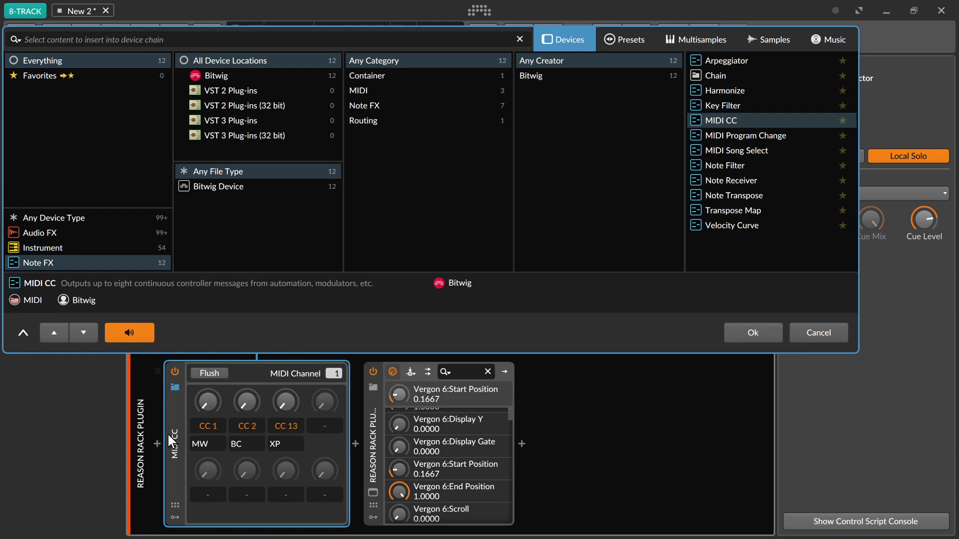
Try twice to delete the MIDI CC device from the chain and undo each deletion.
{"action": "right_click", "coordinate": [174, 372]}
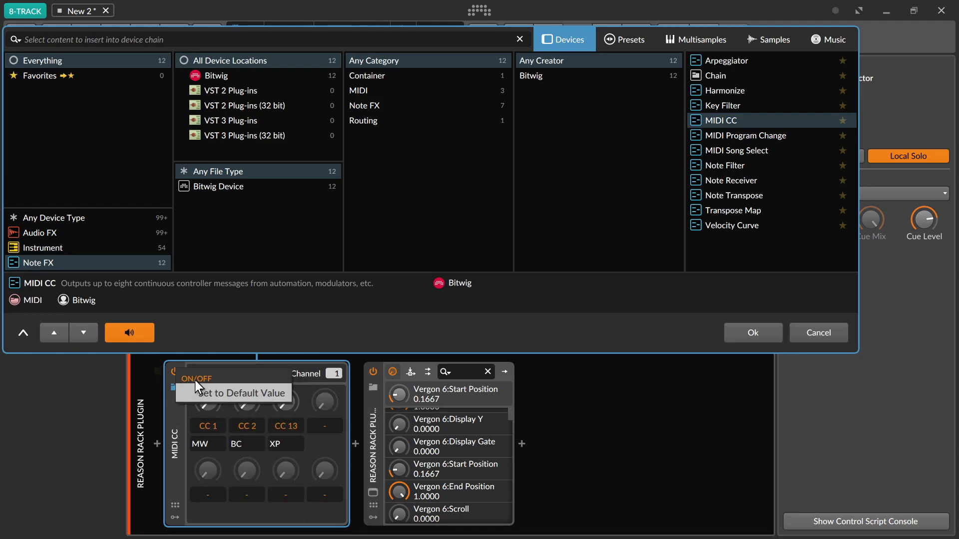
{"action": "right_click", "coordinate": [169, 437]}
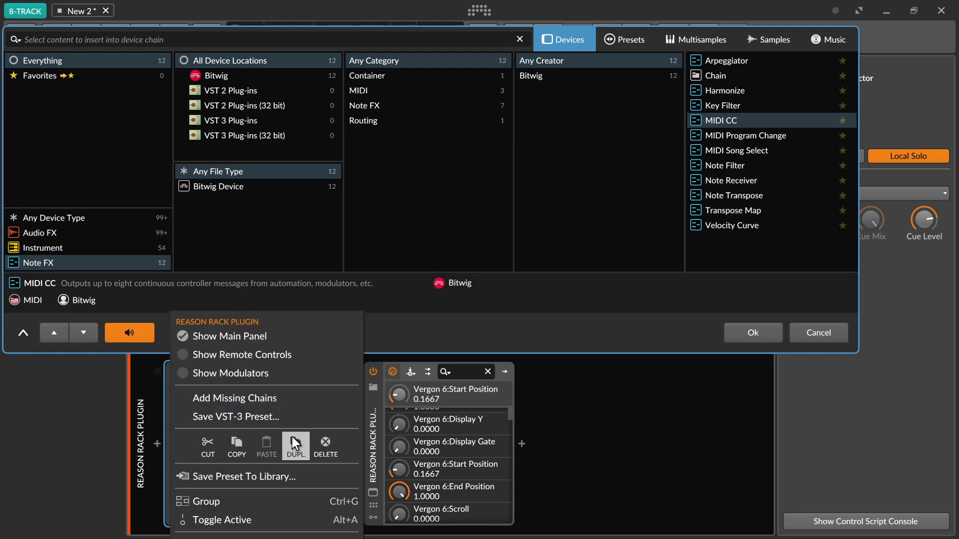
{"action": "left_click", "coordinate": [318, 443]}
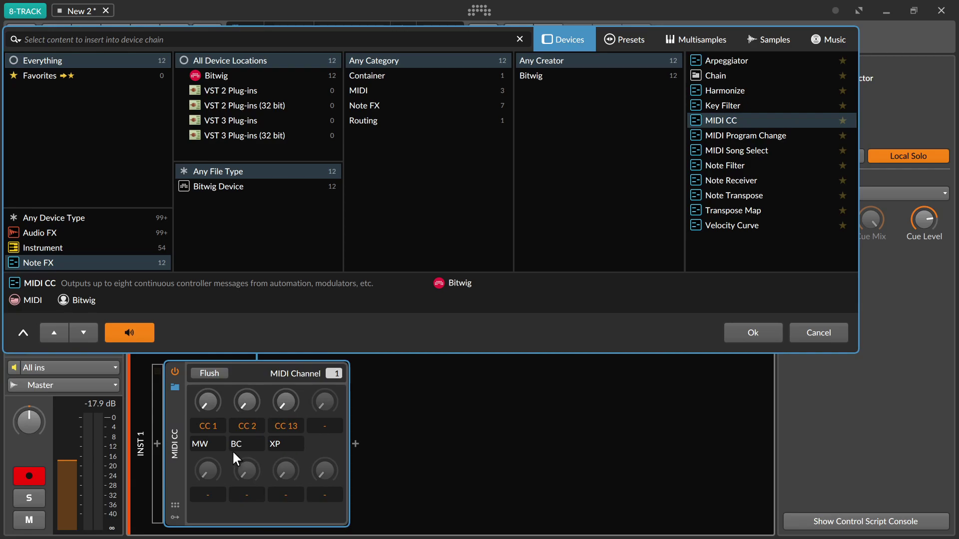
{"action": "key", "text": "ctrl+z"}
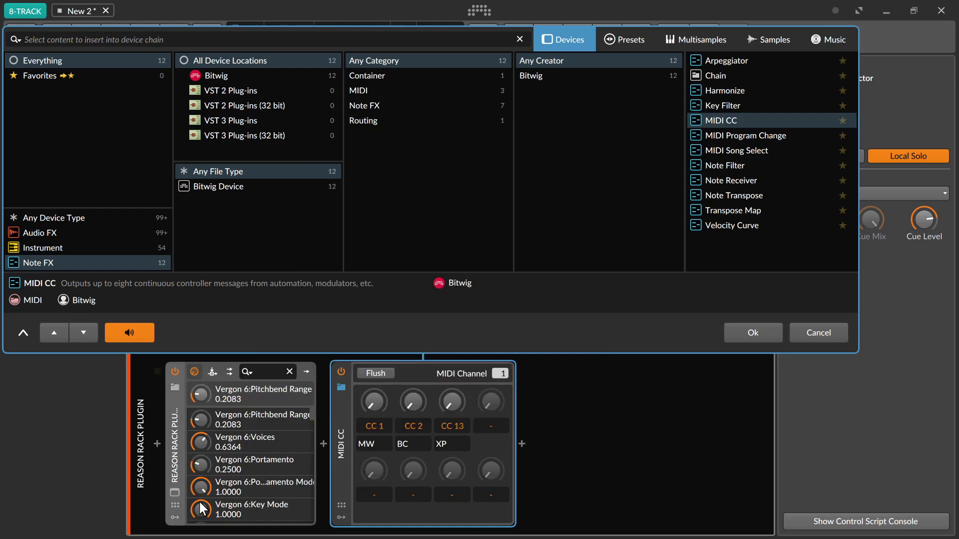
{"action": "right_click", "coordinate": [343, 418]}
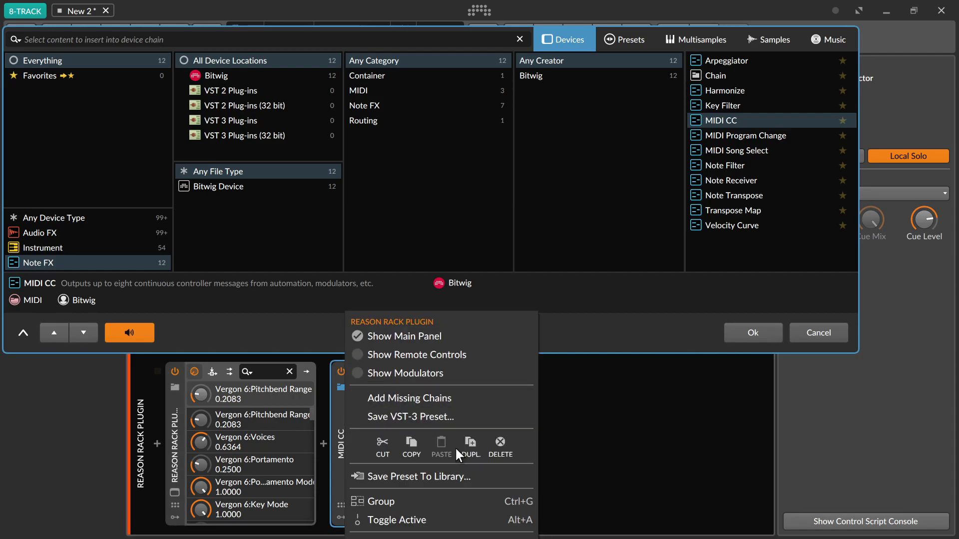
{"action": "left_click", "coordinate": [497, 443]}
{"action": "key", "text": "ctrl+z"}
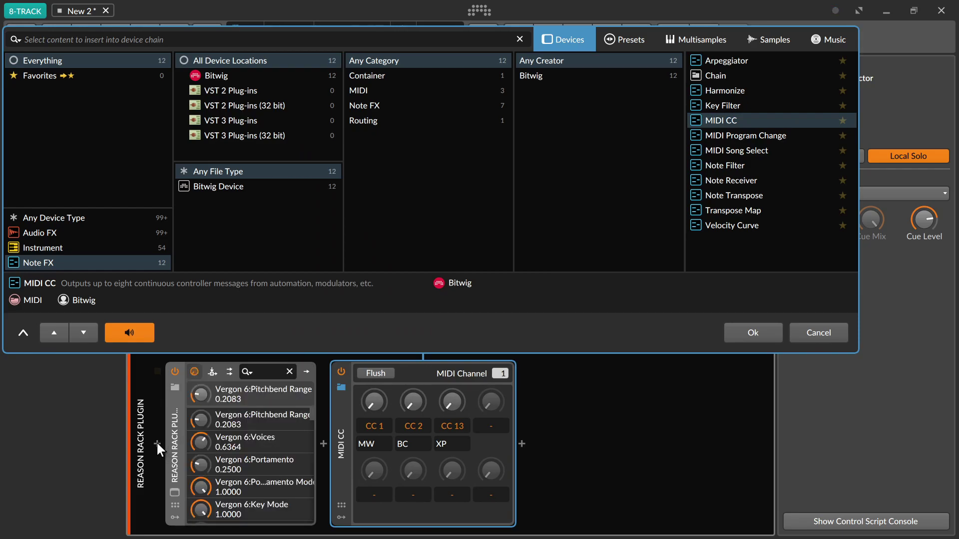
Browse devices to insert after the Reason Rack Plugin, comparing the creators of the audio effects in the Modulation category.
{"action": "left_click", "coordinate": [322, 442]}
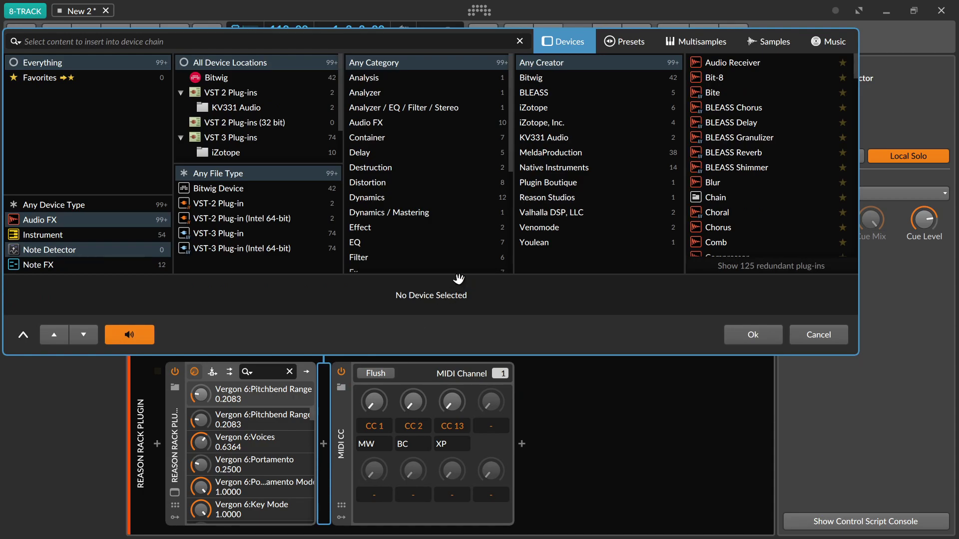
{"action": "scroll", "coordinate": [447, 252], "scroll_direction": "down", "scroll_amount": 5}
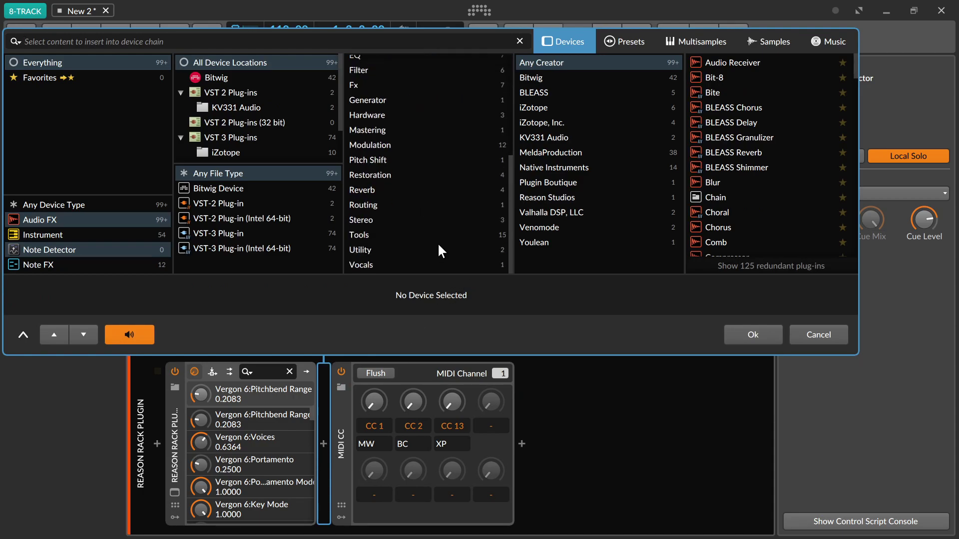
{"action": "left_click", "coordinate": [400, 146]}
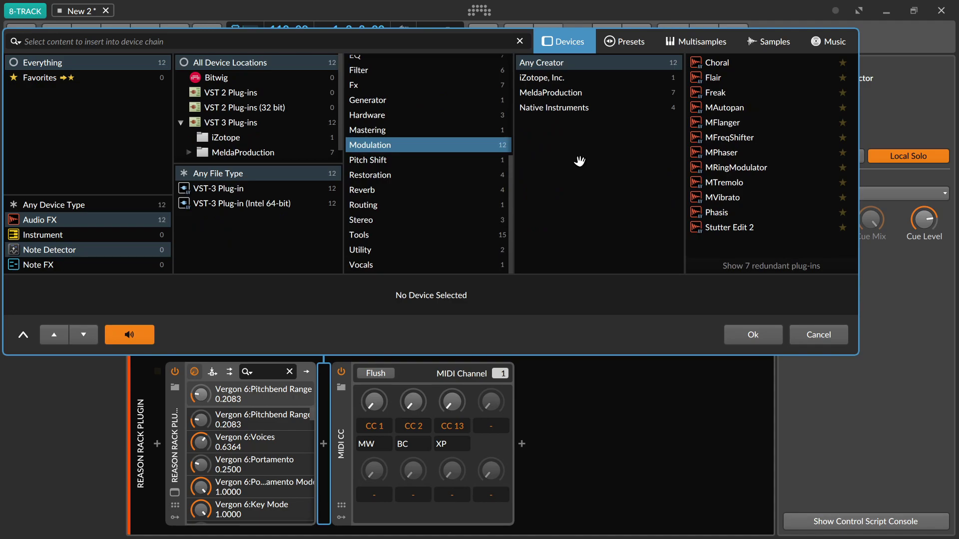
{"action": "left_click", "coordinate": [583, 92]}
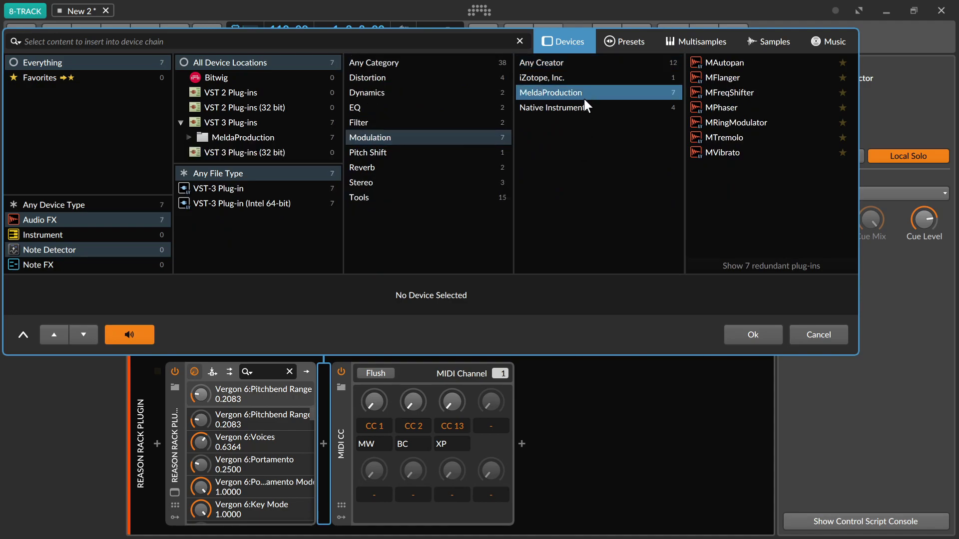
{"action": "left_click", "coordinate": [582, 108]}
{"action": "left_click", "coordinate": [578, 79]}
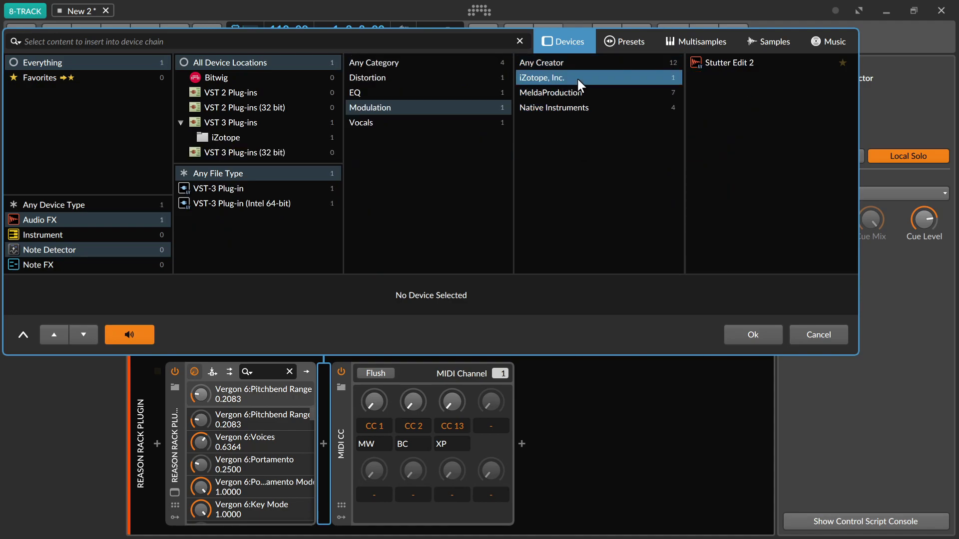
{"action": "left_click", "coordinate": [583, 62]}
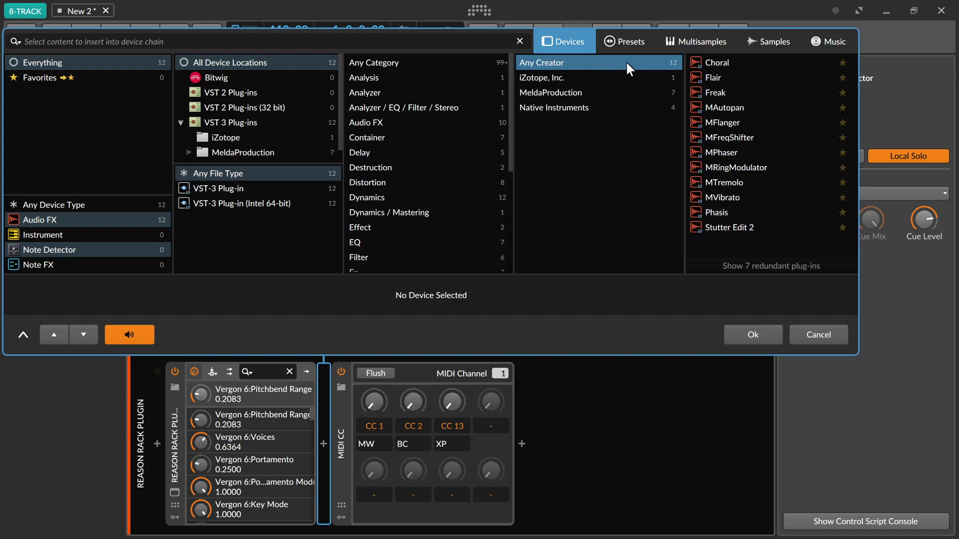
Check which Note FX, Note Detector, Audio FX and VST 3 instrument devices are offered under the Modulation category.
{"action": "left_click", "coordinate": [104, 263]}
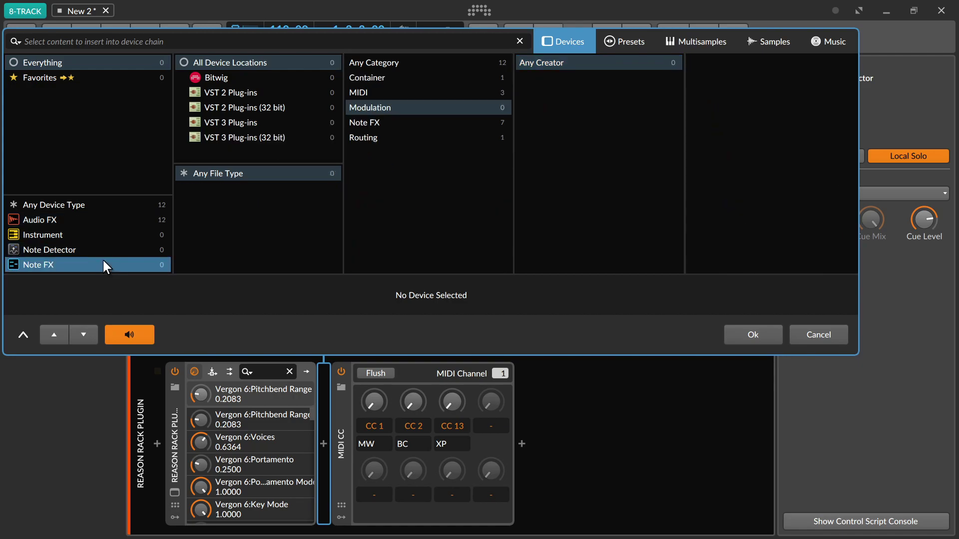
{"action": "left_click", "coordinate": [107, 250]}
{"action": "left_click", "coordinate": [115, 267]}
{"action": "left_click", "coordinate": [118, 220]}
{"action": "scroll", "coordinate": [400, 188], "scroll_direction": "down", "scroll_amount": 5}
{"action": "scroll", "coordinate": [443, 199], "scroll_direction": "up", "scroll_amount": 5}
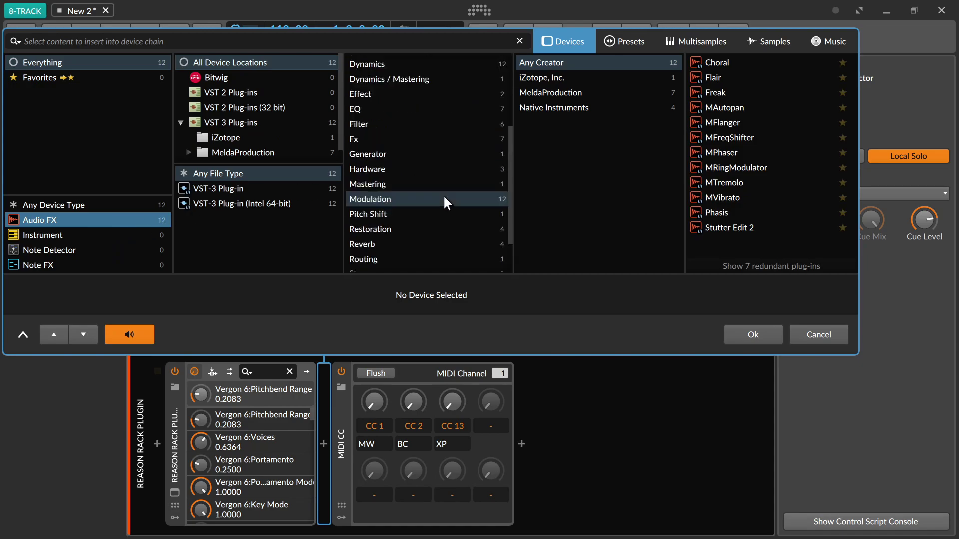
{"action": "left_click", "coordinate": [53, 237]}
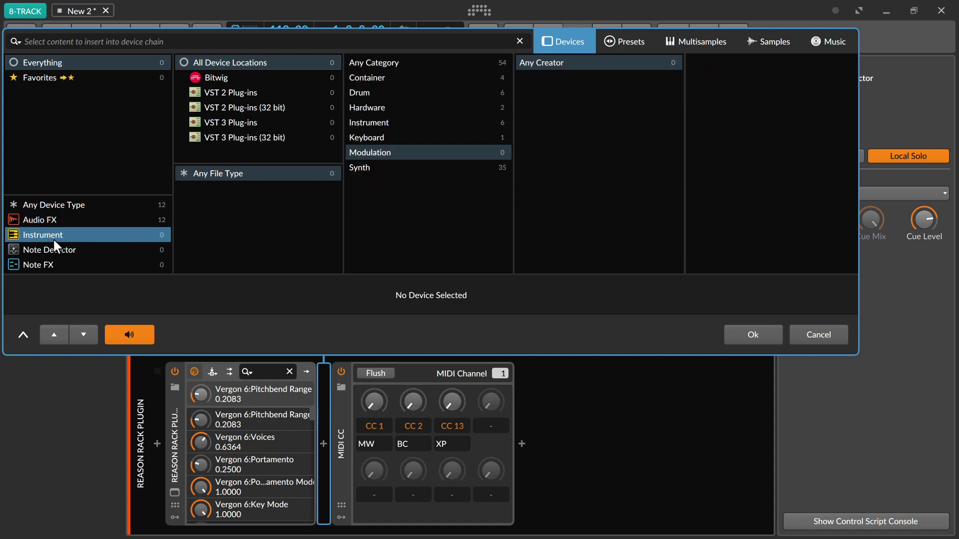
{"action": "left_click", "coordinate": [247, 136]}
{"action": "left_click", "coordinate": [241, 123]}
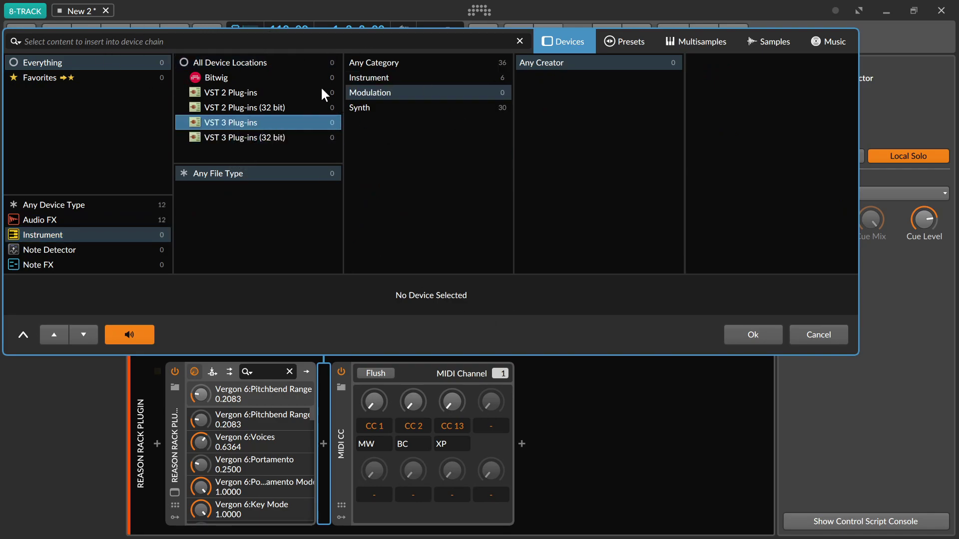
Insert the multisample 808 CB Acc (Round-Robin) after the Reason Rack Plugin in the device chain.
{"action": "left_click", "coordinate": [704, 44]}
{"action": "double_click", "coordinate": [726, 113]}
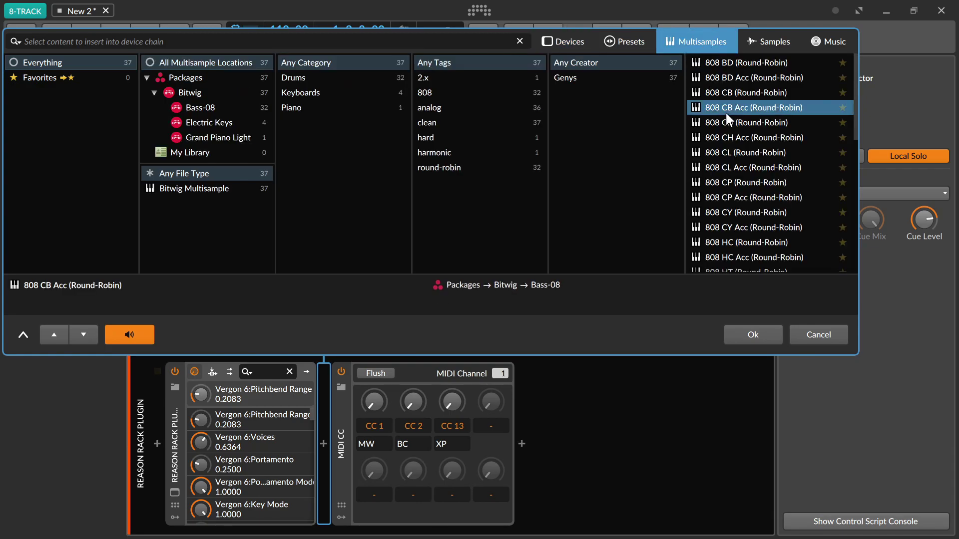
{"action": "left_click", "coordinate": [525, 457]}
{"action": "left_click", "coordinate": [595, 456]}
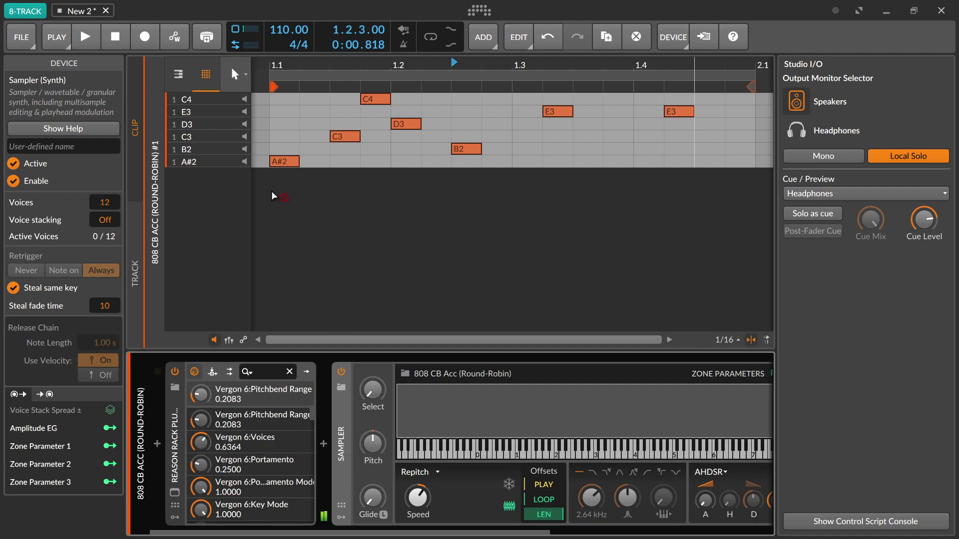
Show the clip's notes in piano view, audition keys between C2 and C3, and switch the note editor to the whole track.
{"action": "left_click", "coordinate": [179, 74]}
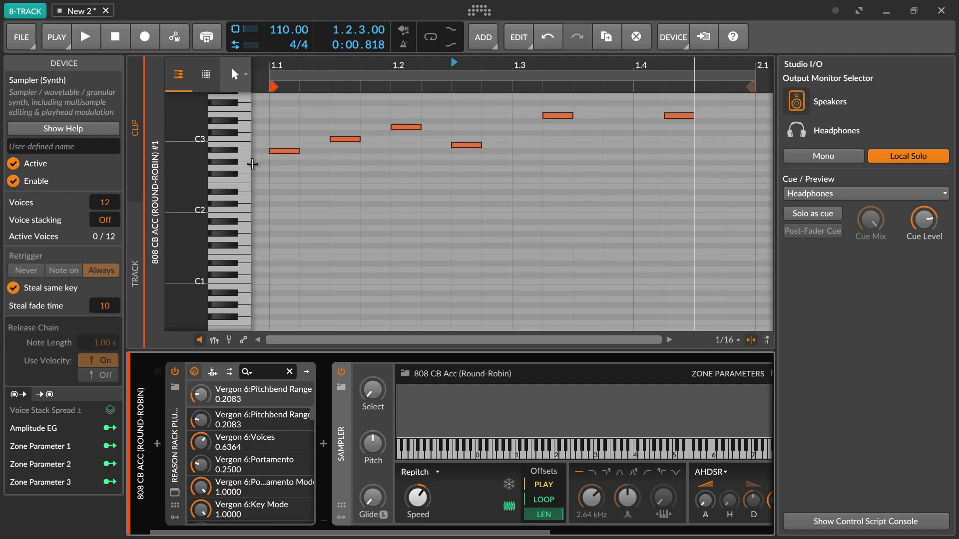
{"action": "left_click", "coordinate": [231, 168]}
{"action": "left_click", "coordinate": [236, 196]}
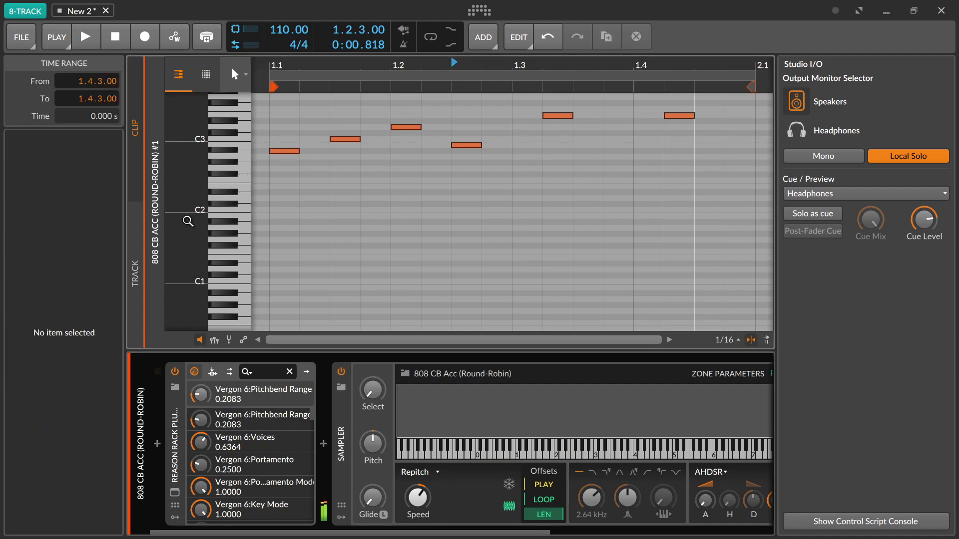
{"action": "left_click", "coordinate": [145, 242]}
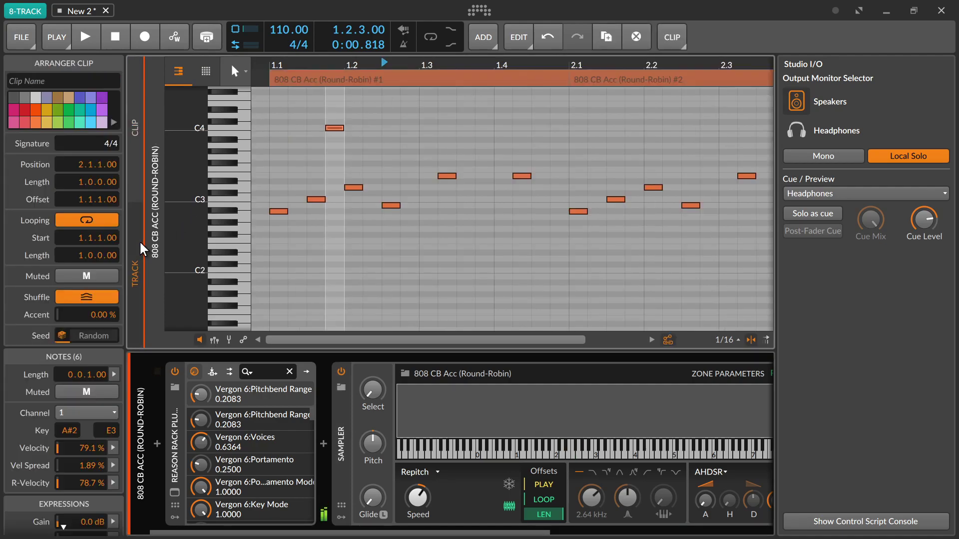
Delete the Sampler and the MIDI CC device that follow the Reason Rack Plugin in the device chain.
{"action": "left_click", "coordinate": [469, 373]}
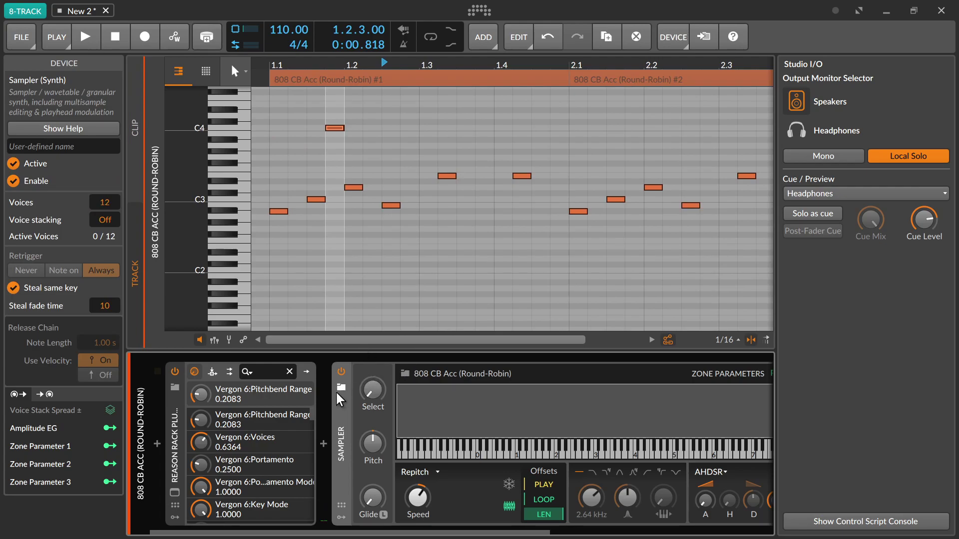
{"action": "right_click", "coordinate": [338, 411]}
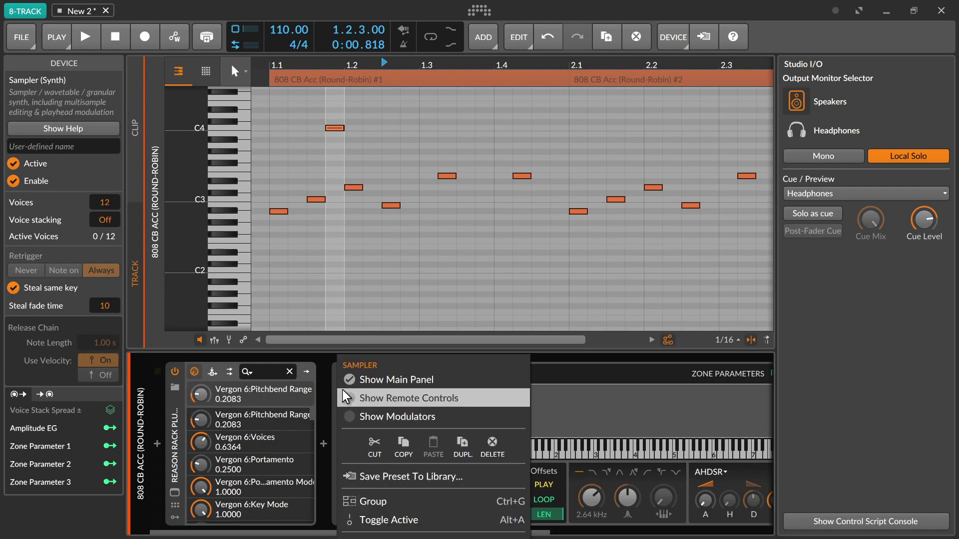
{"action": "left_click", "coordinate": [492, 444]}
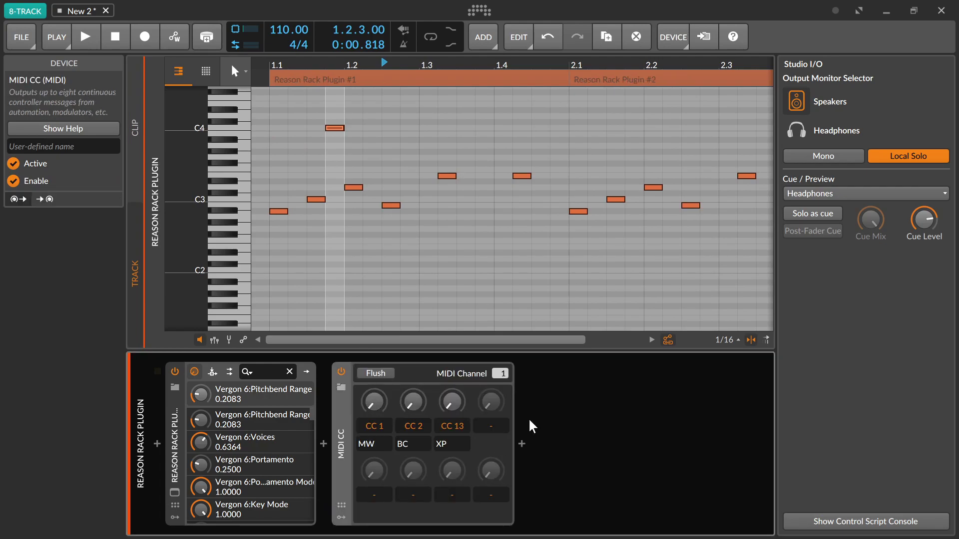
{"action": "right_click", "coordinate": [510, 447]}
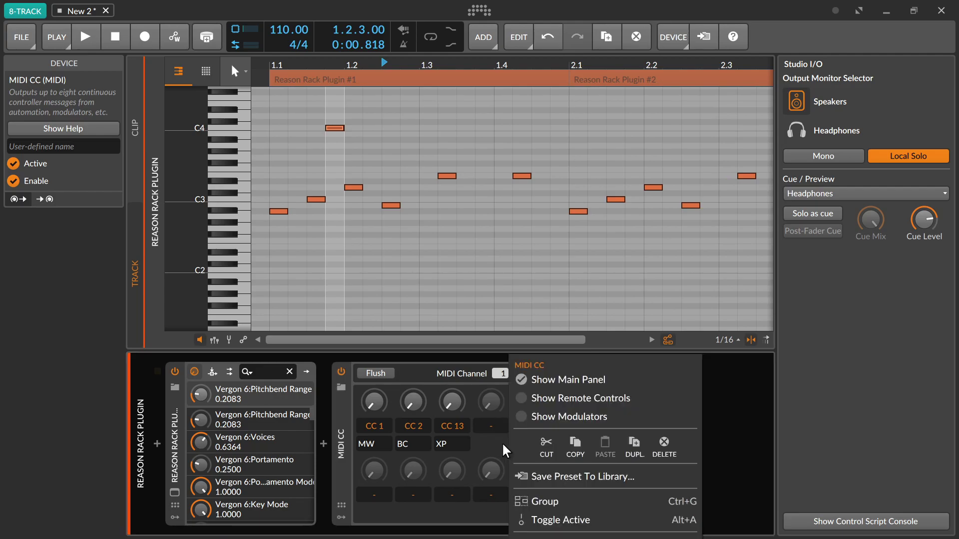
{"action": "right_click", "coordinate": [507, 449]}
{"action": "left_click", "coordinate": [664, 446]}
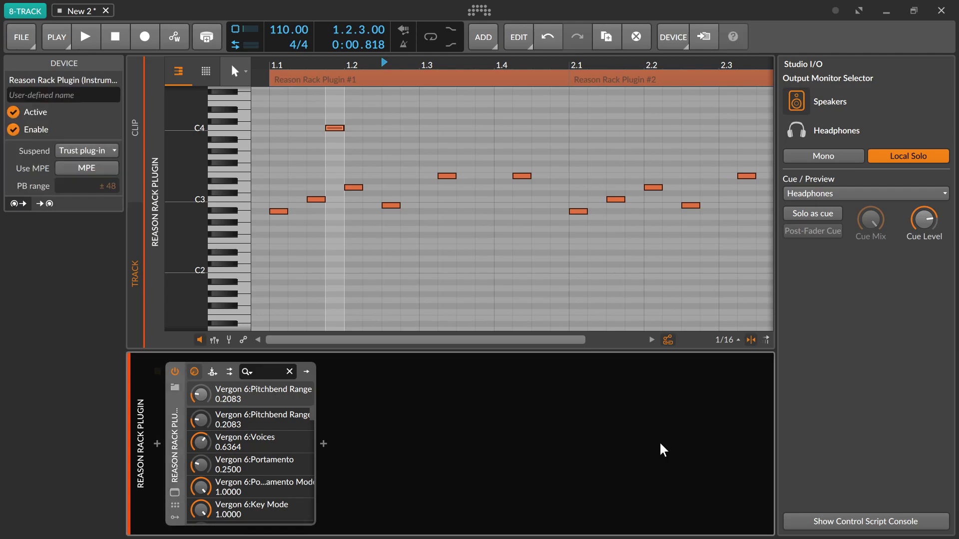
Choose Bitwig's Arpeggiator from the Note FX category for insertion before the Reason Rack Plugin.
{"action": "left_click", "coordinate": [157, 443]}
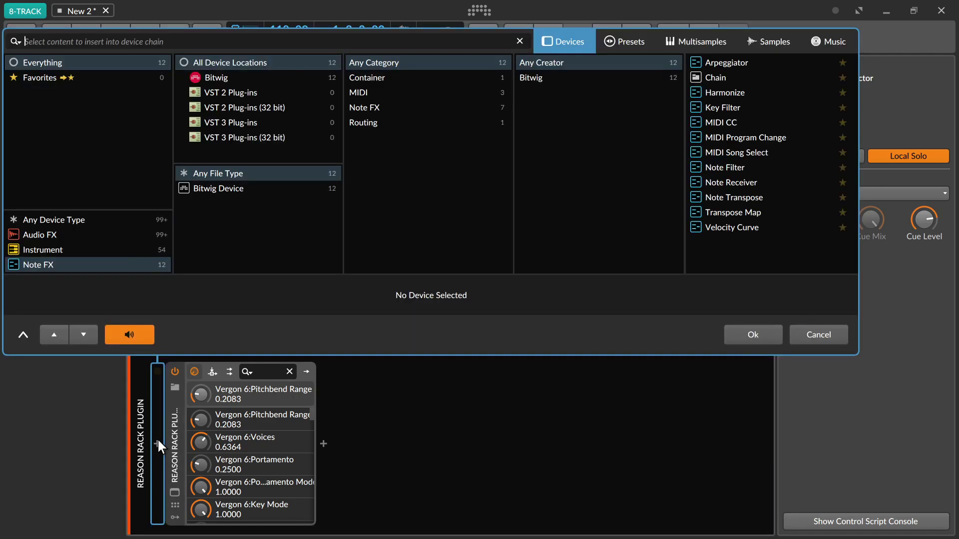
{"action": "left_click", "coordinate": [250, 189]}
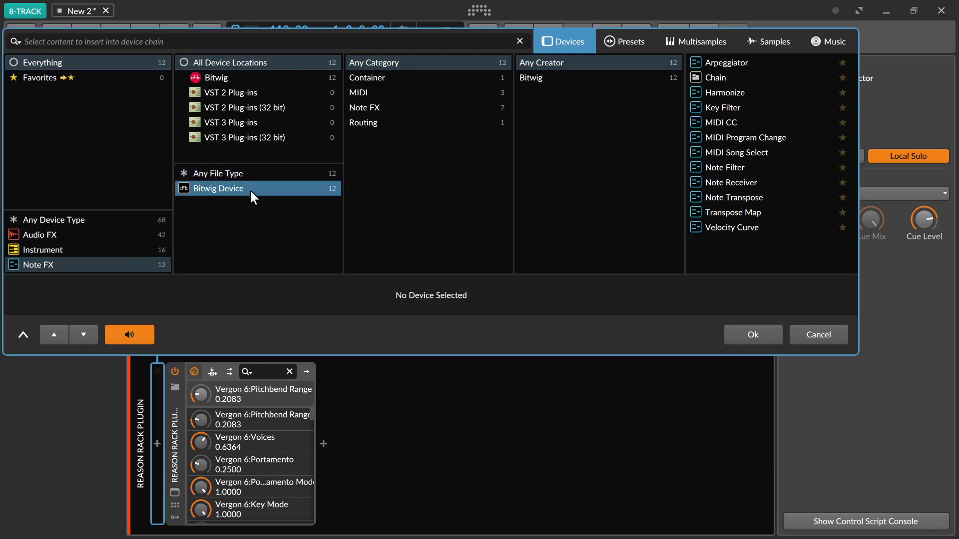
{"action": "left_click", "coordinate": [372, 109]}
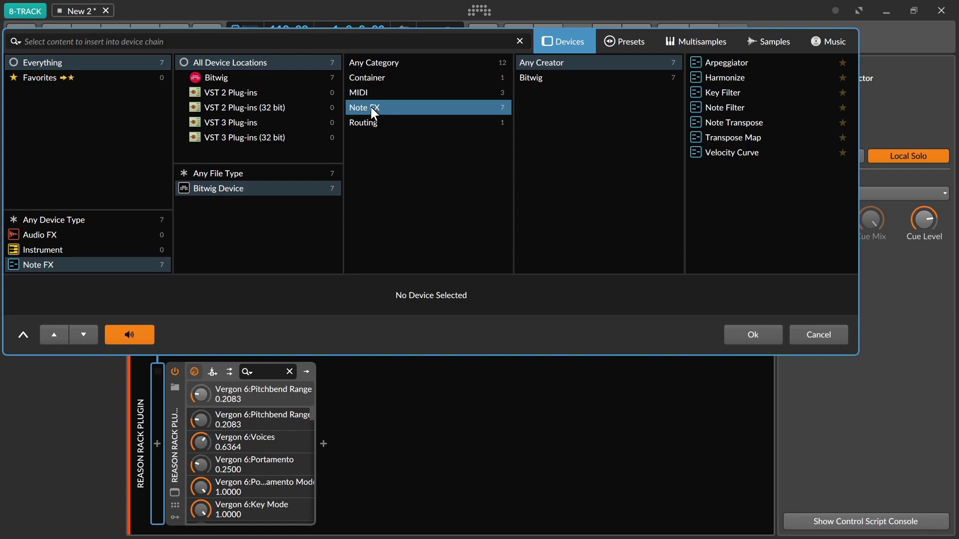
{"action": "left_click", "coordinate": [722, 67]}
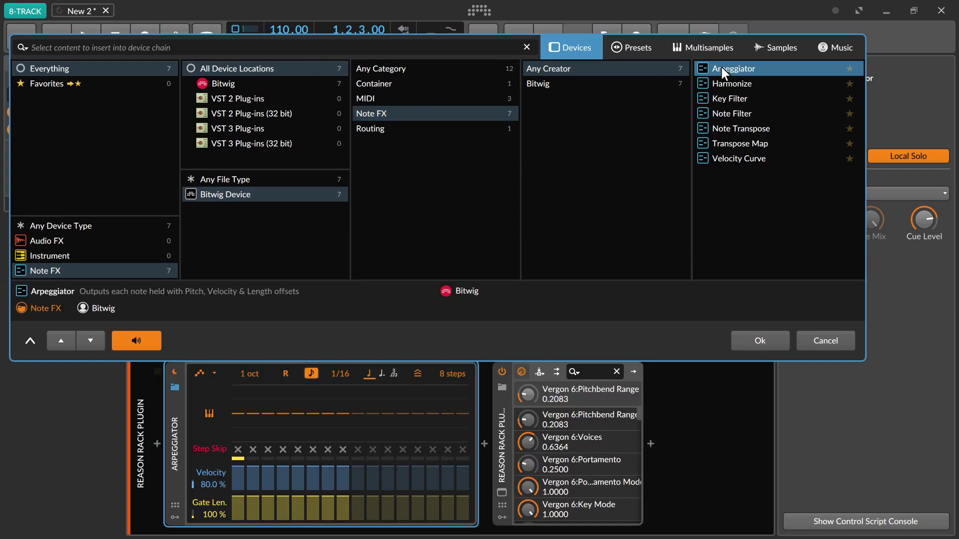
Lower the Arpeggiator's velocities on steps 2 and 3, raise the pitch offsets of steps 2, 4, 6, 8 and 13, and accept the device.
{"action": "left_click_drag", "start_coordinate": [270, 476], "coordinate": [253, 480]}
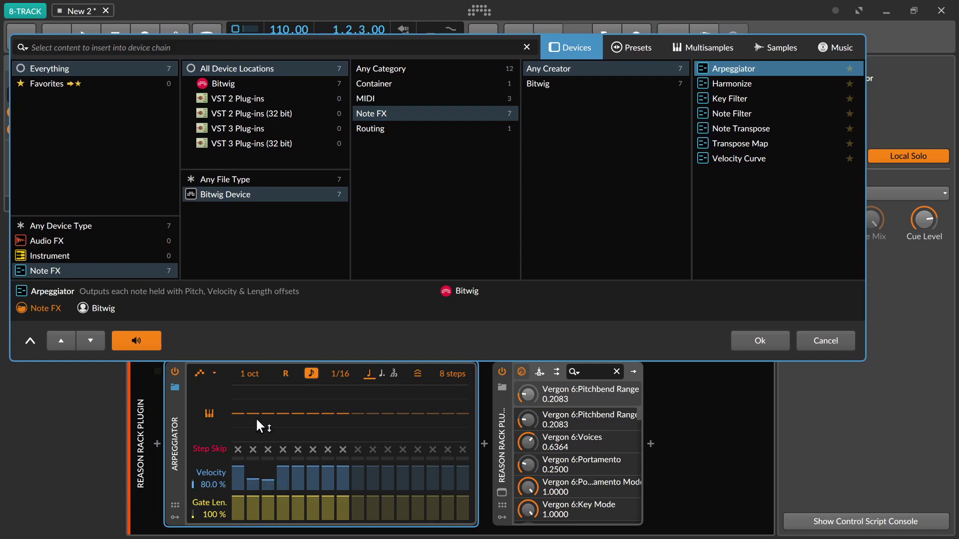
{"action": "mouse_move", "coordinate": [278, 406]}
{"action": "left_mouse_down"}
{"action": "mouse_move", "coordinate": [278, 389]}
{"action": "mouse_move", "coordinate": [253, 408]}
{"action": "left_mouse_up"}
{"action": "left_click", "coordinate": [417, 371]}
{"action": "left_click_drag", "start_coordinate": [419, 411], "coordinate": [418, 406]}
{"action": "left_click_drag", "start_coordinate": [343, 419], "coordinate": [306, 393]}
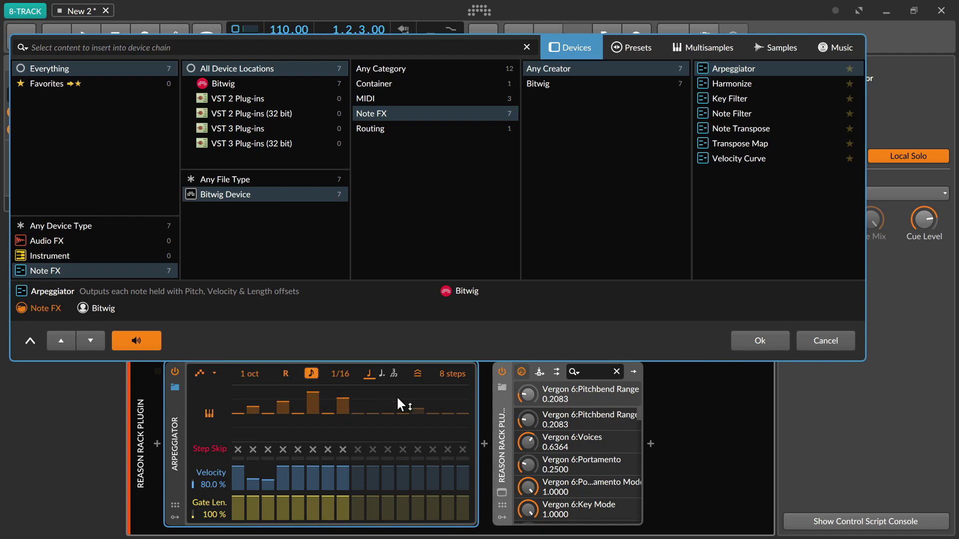
{"action": "left_click", "coordinate": [760, 352]}
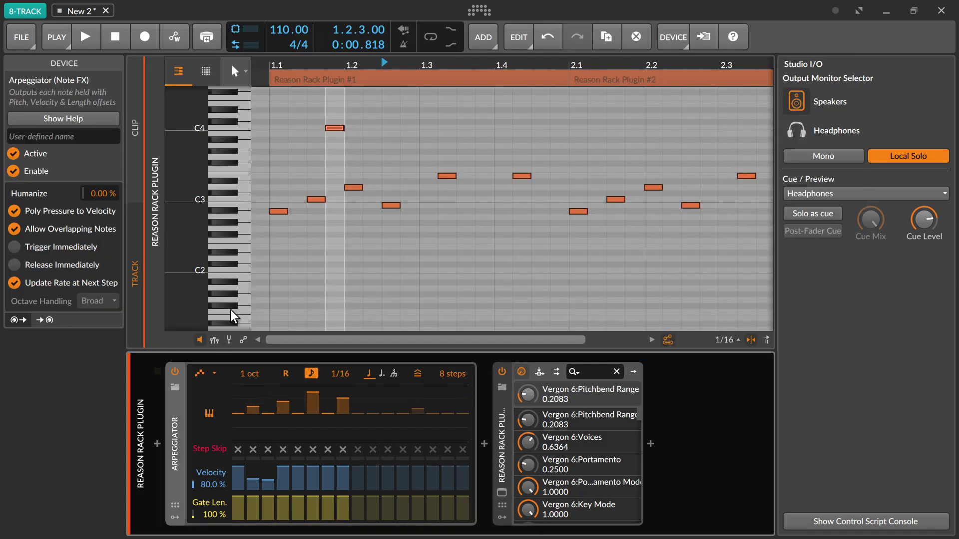
Start playback and lower the Arpeggiator's pitch offsets on steps 10 and 14.
{"action": "key", "text": "space"}
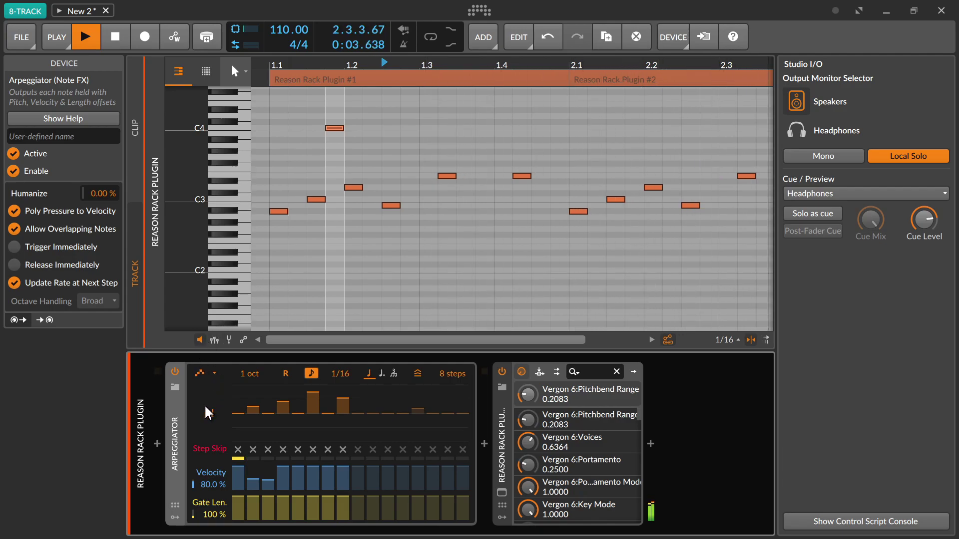
{"action": "left_click_drag", "start_coordinate": [373, 415], "coordinate": [373, 431]}
{"action": "left_click_drag", "start_coordinate": [432, 414], "coordinate": [432, 430]}
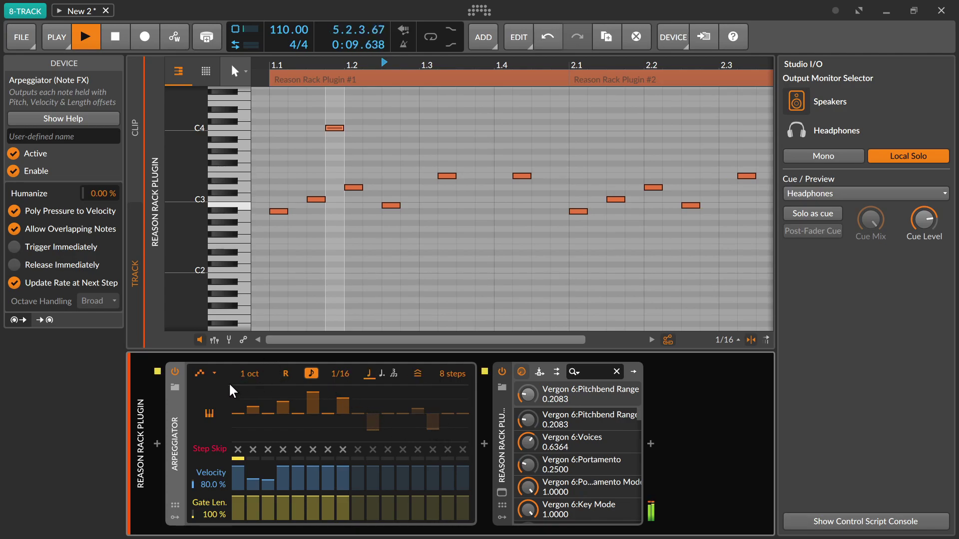
Set the Arpeggiator's note order pattern to Up+In.
{"action": "left_click", "coordinate": [212, 376]}
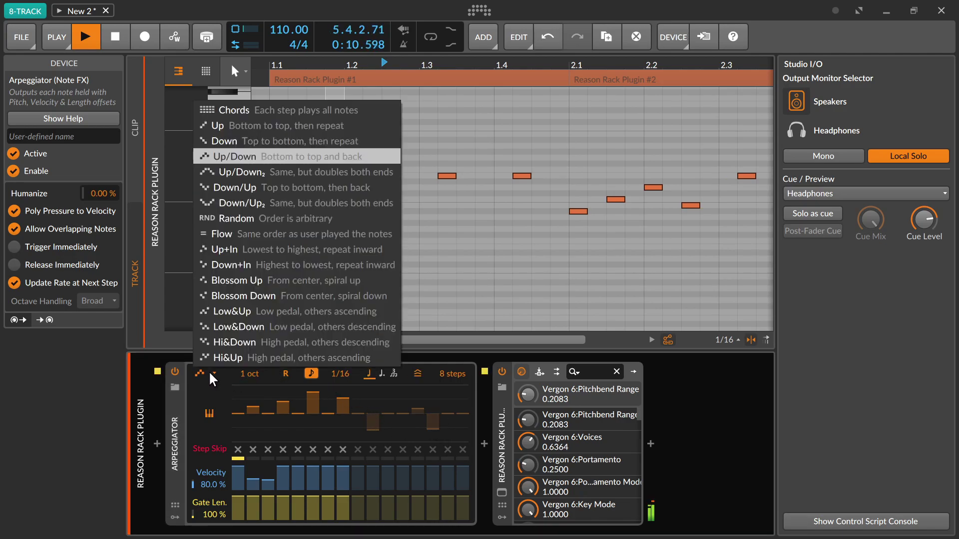
{"action": "left_click", "coordinate": [244, 251]}
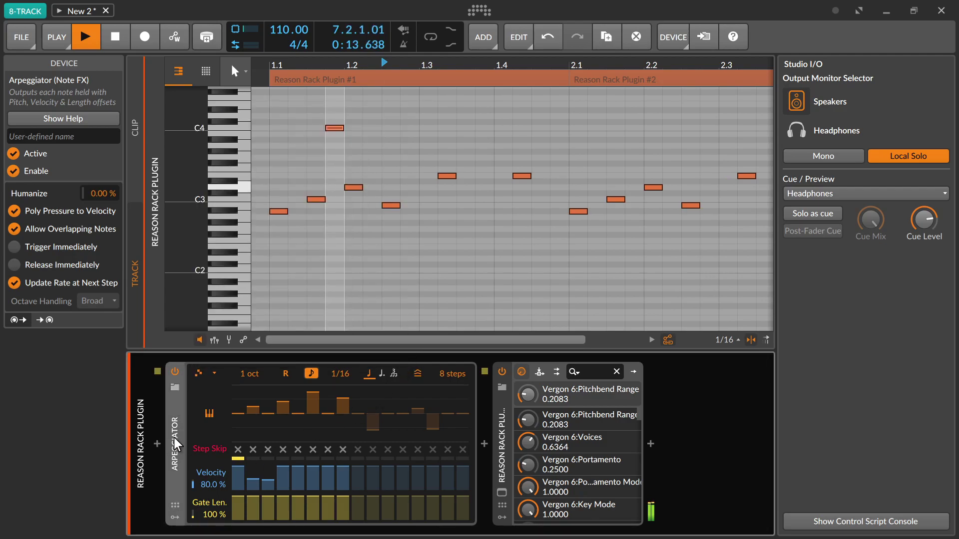
{"action": "left_click", "coordinate": [176, 389]}
{"action": "left_click", "coordinate": [175, 387]}
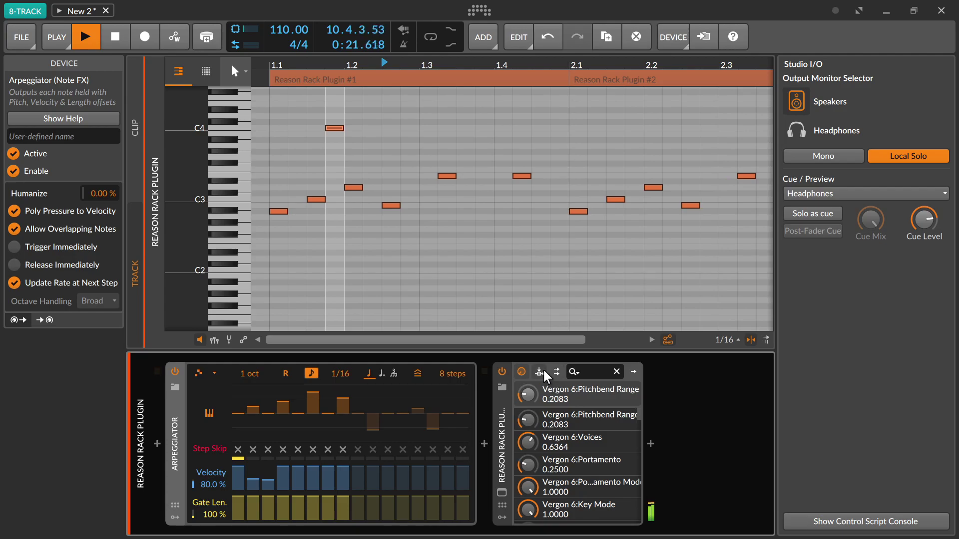
Show the Reason Rack Plugin's interface with its device browser, and replace Grain with the Europa Shapeshifting Synthesizer.
{"action": "left_click", "coordinate": [502, 493]}
{"action": "left_click", "coordinate": [32, 76]}
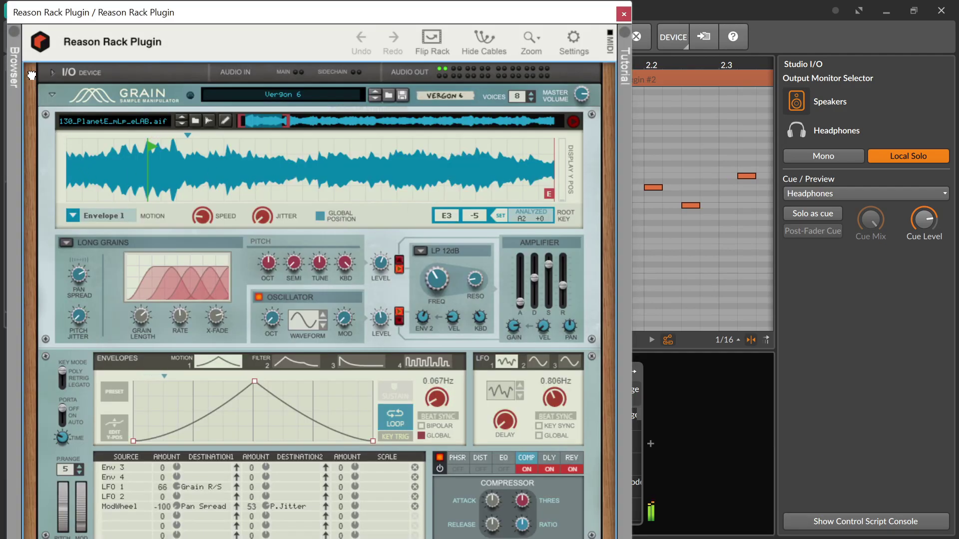
{"action": "left_click", "coordinate": [20, 42]}
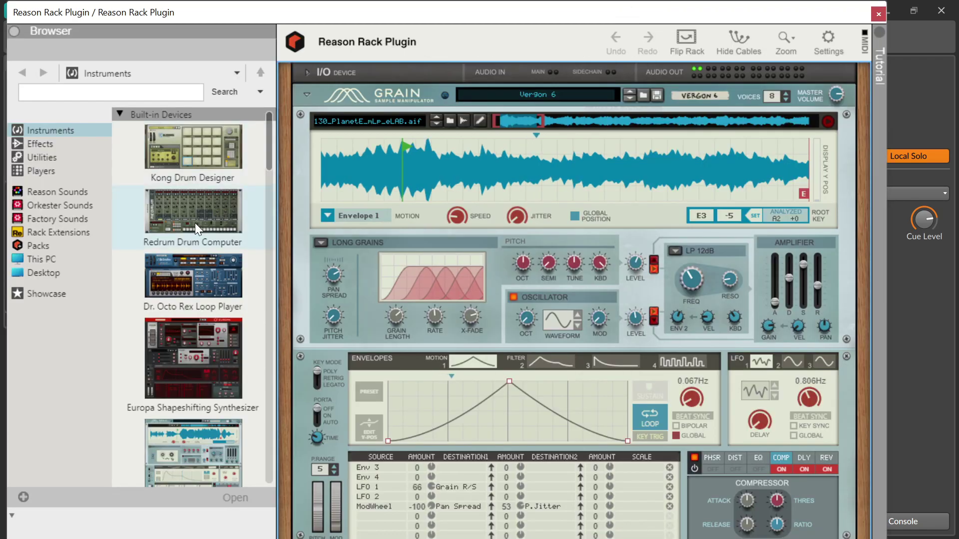
{"action": "scroll", "coordinate": [195, 223], "scroll_direction": "down", "scroll_amount": 3}
{"action": "scroll", "coordinate": [194, 223], "scroll_direction": "up", "scroll_amount": 3}
{"action": "left_click_drag", "start_coordinate": [187, 221], "coordinate": [471, 252]}
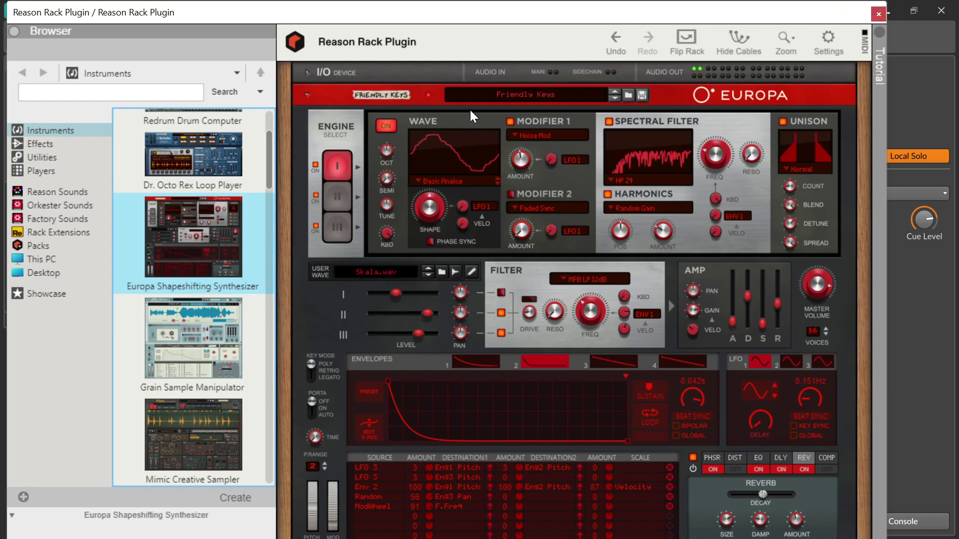
Try the Chiffer [Velocity] patch in Europa, load Dark Drive instead, and close the plug-in window.
{"action": "left_click", "coordinate": [537, 97]}
{"action": "left_click", "coordinate": [624, 192]}
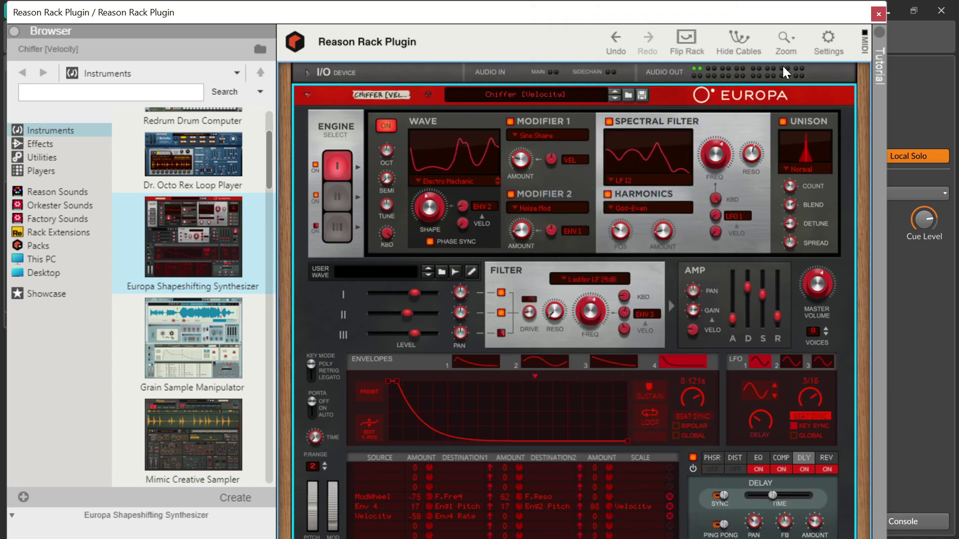
{"action": "left_click", "coordinate": [527, 94]}
{"action": "left_click", "coordinate": [603, 263]}
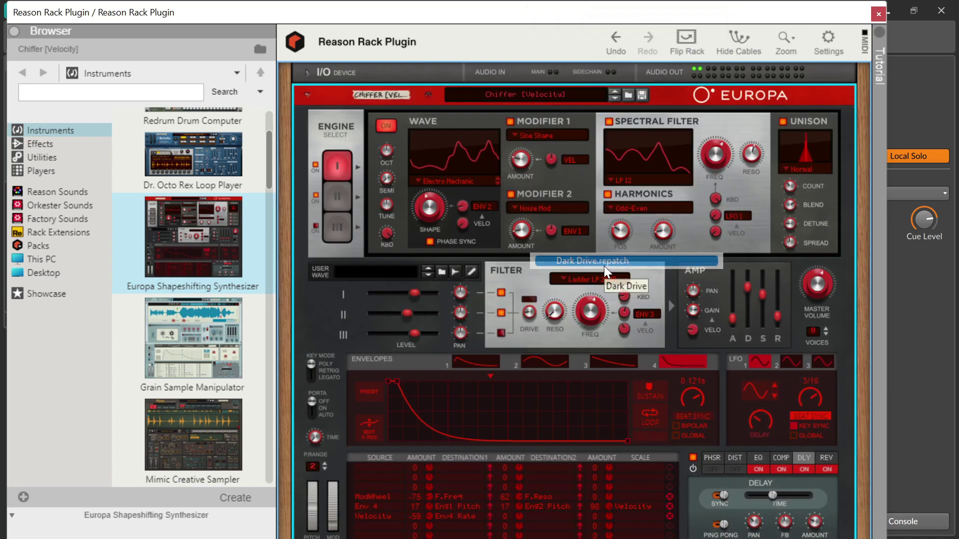
{"action": "left_click", "coordinate": [879, 13]}
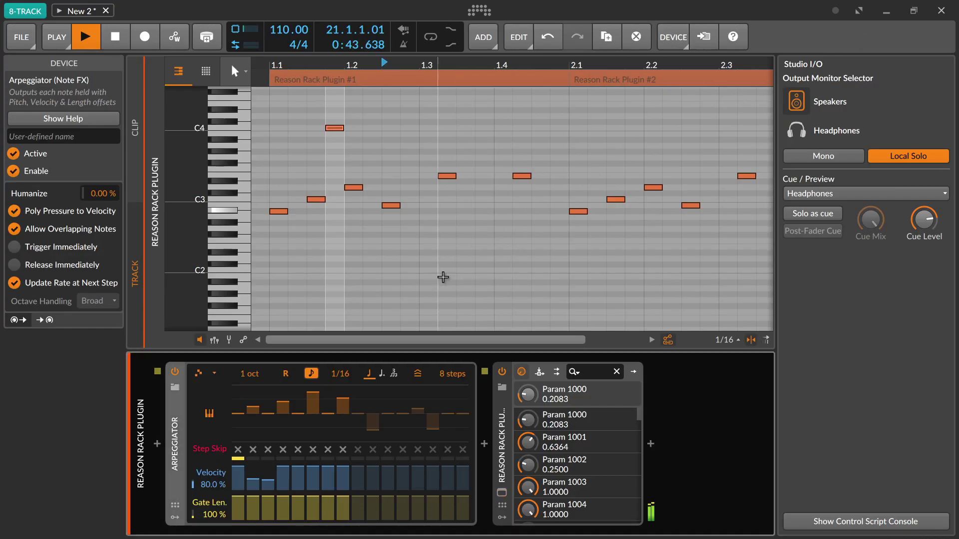
Raise the Arpeggiator's pitch offset on step 14, lower it on steps 4 and 6, and shorten the gate lengths of steps 1 and 4.
{"action": "left_click_drag", "start_coordinate": [430, 413], "coordinate": [430, 392]}
{"action": "left_click_drag", "start_coordinate": [315, 405], "coordinate": [314, 442]}
{"action": "left_click_drag", "start_coordinate": [283, 408], "coordinate": [283, 427]}
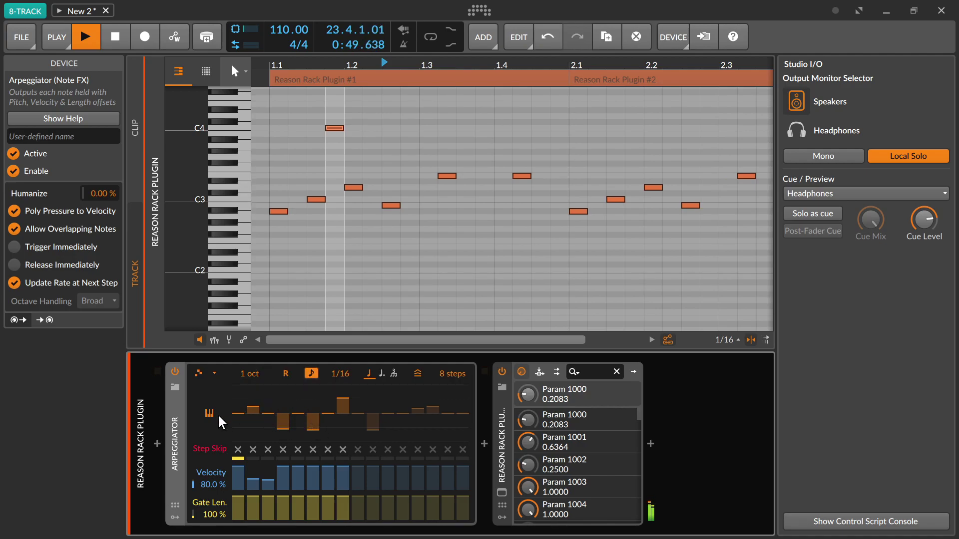
{"action": "left_click_drag", "start_coordinate": [238, 501], "coordinate": [283, 518]}
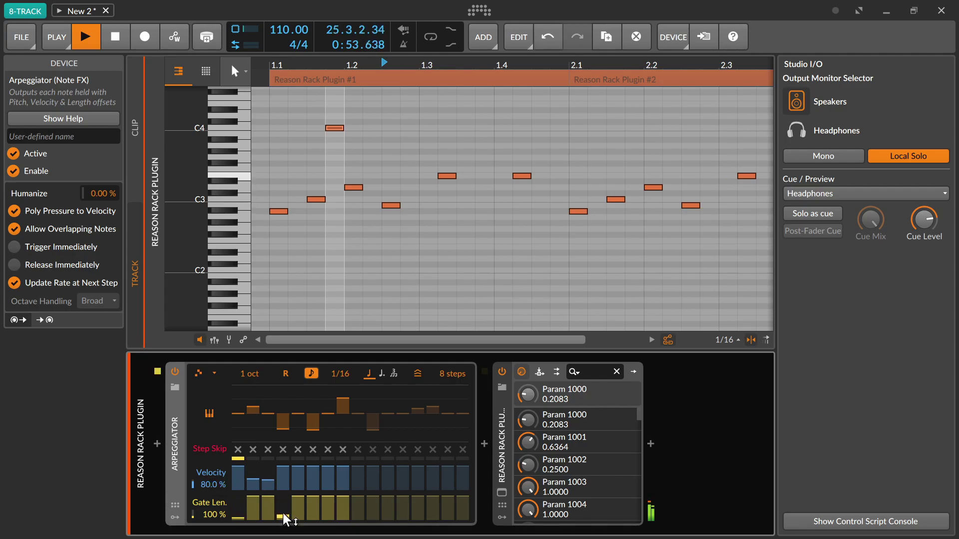
Switch the Arpeggiator's rate from tempo sync to milliseconds and raise the velocity of step 3.
{"action": "right_click", "coordinate": [253, 377]}
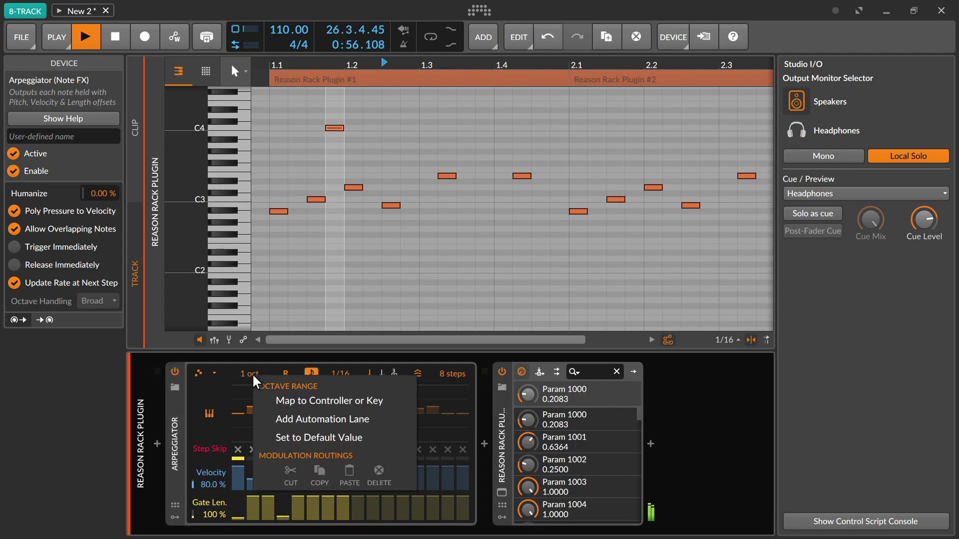
{"action": "left_click", "coordinate": [286, 378]}
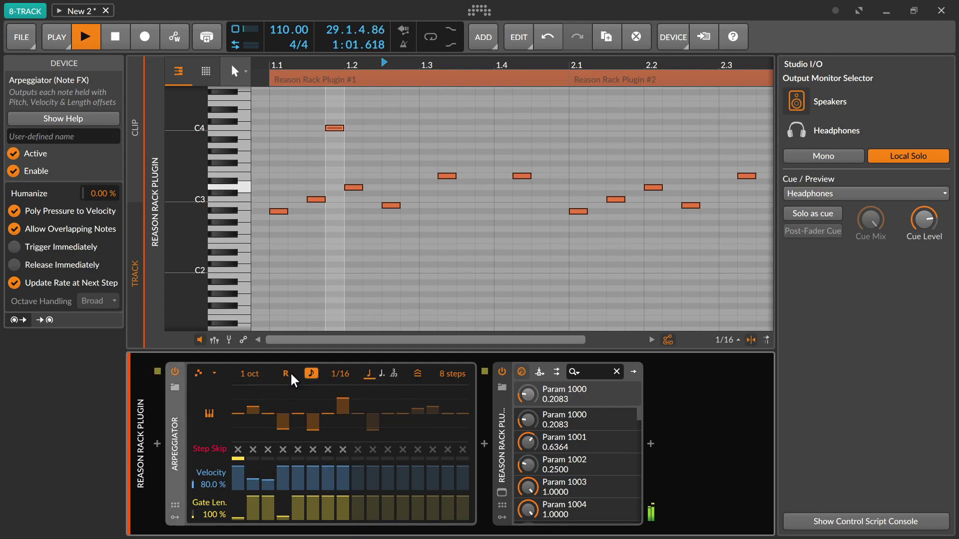
{"action": "left_click", "coordinate": [311, 375]}
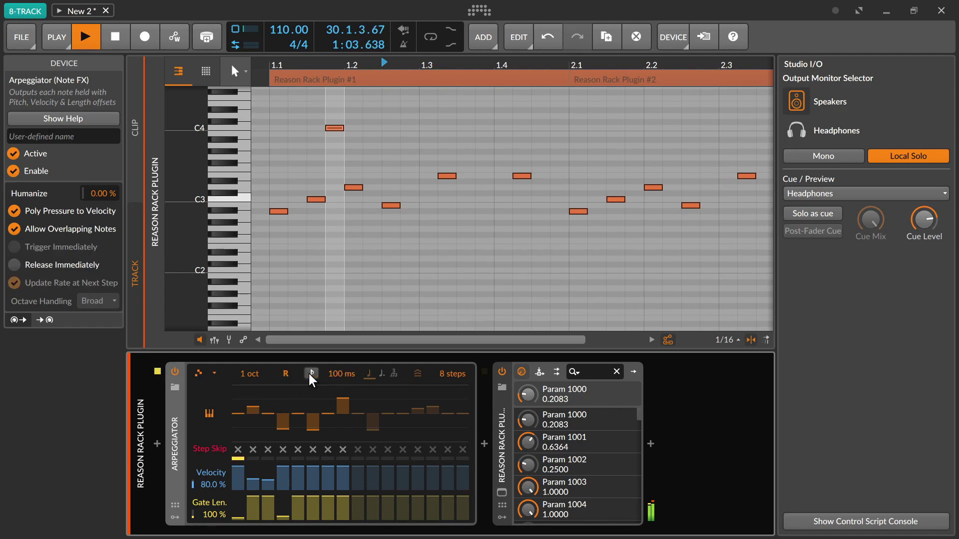
{"action": "left_click_drag", "start_coordinate": [269, 476], "coordinate": [269, 473]}
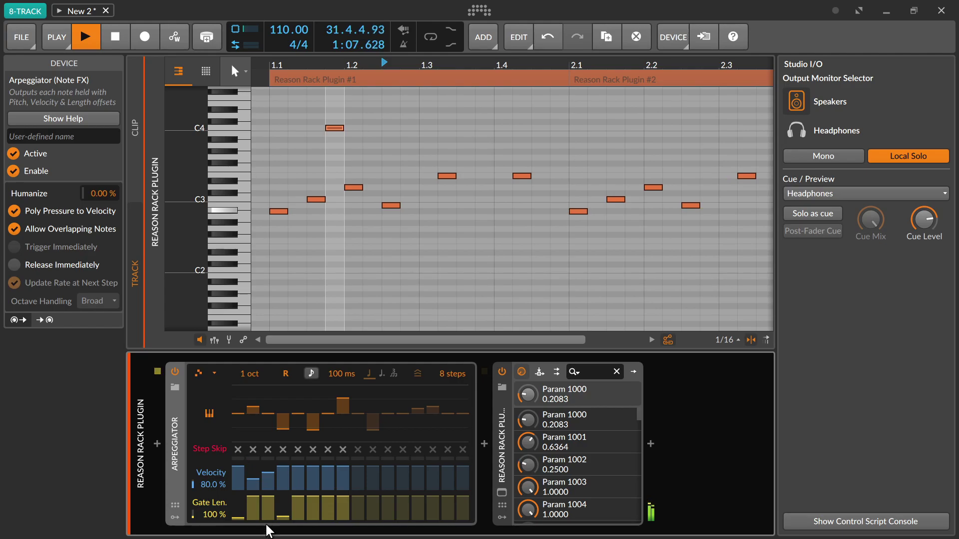
Return the Arpeggiator's rate to tempo sync and set its 1/16 timing to dotted.
{"action": "left_click", "coordinate": [313, 378]}
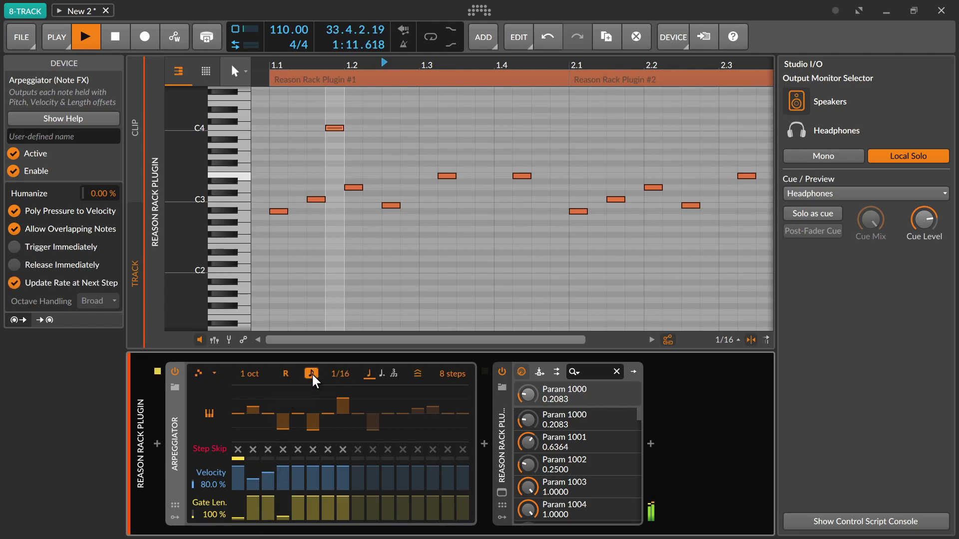
{"action": "mouse_move", "coordinate": [350, 376]}
{"action": "left_mouse_down"}
{"action": "mouse_move", "coordinate": [350, 359]}
{"action": "mouse_move", "coordinate": [349, 378]}
{"action": "left_mouse_up"}
{"action": "left_click", "coordinate": [381, 376]}
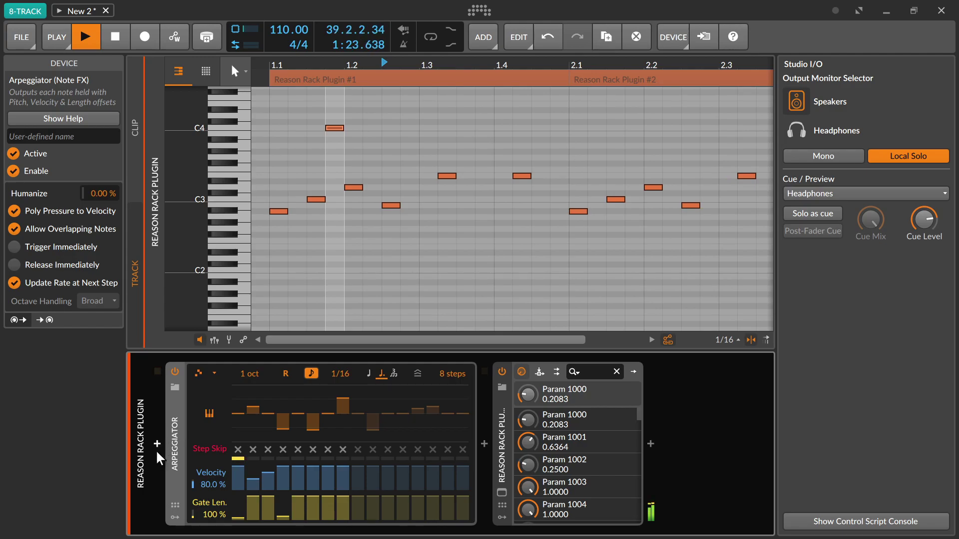
Check the mixer, return to the arranger with the note editor below it, and stop playback.
{"action": "left_click", "coordinate": [93, 538]}
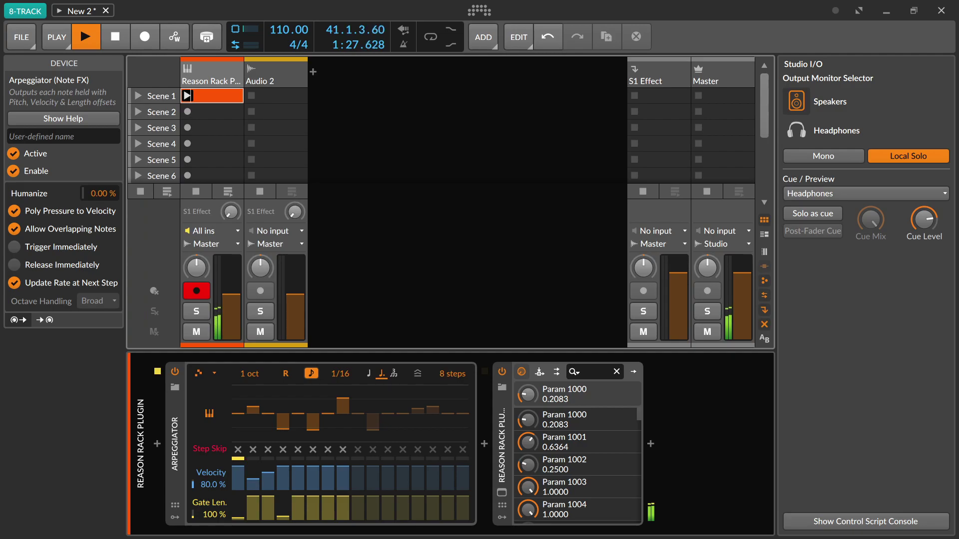
{"action": "left_click", "coordinate": [50, 538]}
{"action": "scroll", "coordinate": [322, 339], "scroll_direction": "left", "scroll_amount": 10}
{"action": "scroll", "coordinate": [319, 341], "scroll_direction": "left", "scroll_amount": 7}
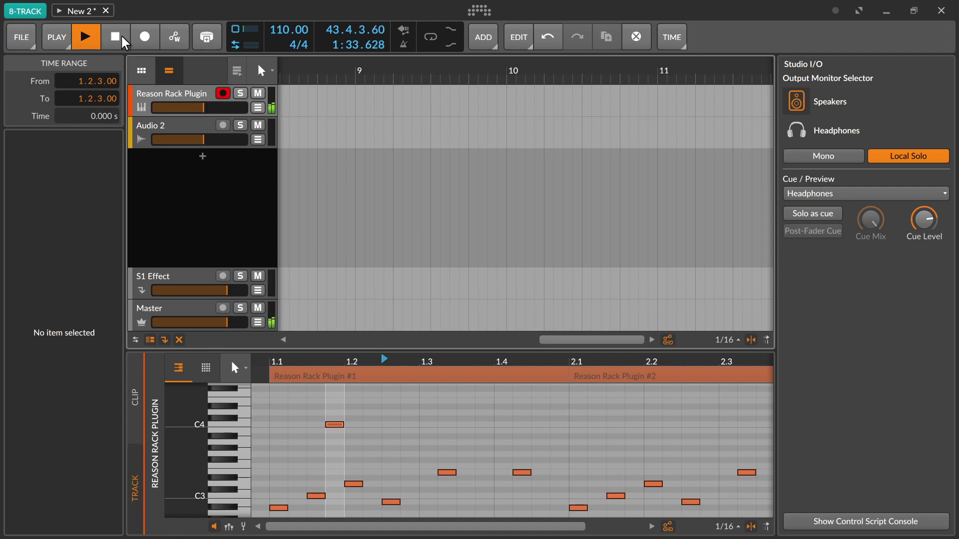
{"action": "key", "text": "space"}
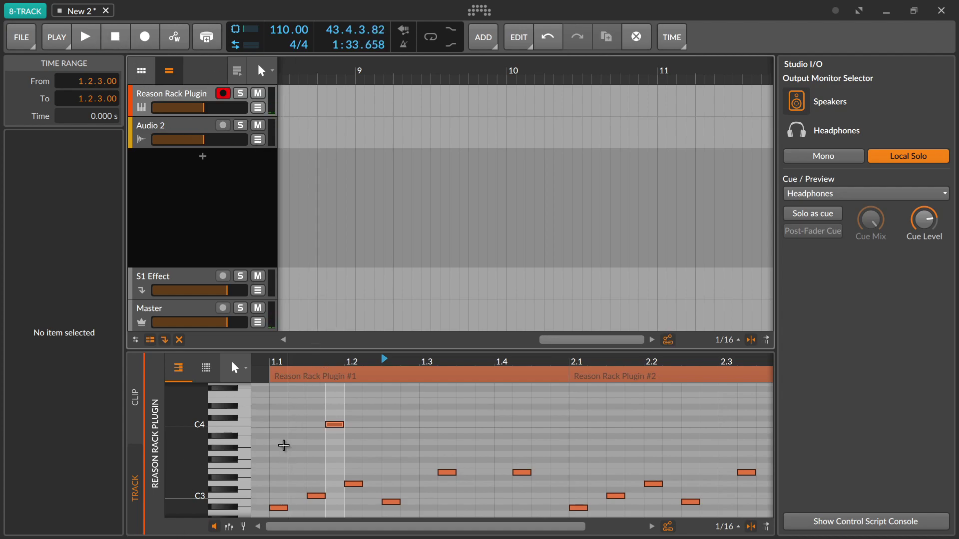
Review the Reason Rack Plugin track's commands, including its Monitor options, without applying any of them.
{"action": "left_click", "coordinate": [201, 100]}
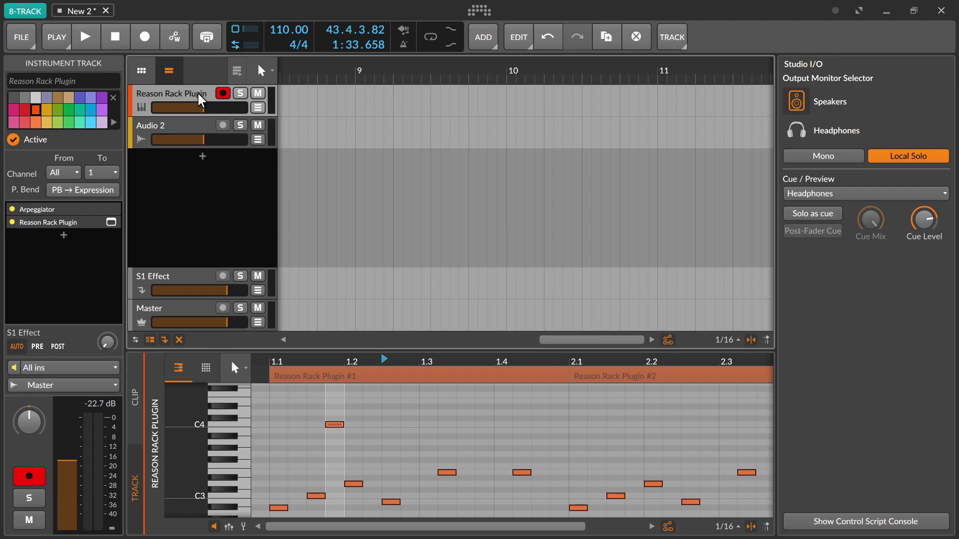
{"action": "right_click", "coordinate": [200, 100]}
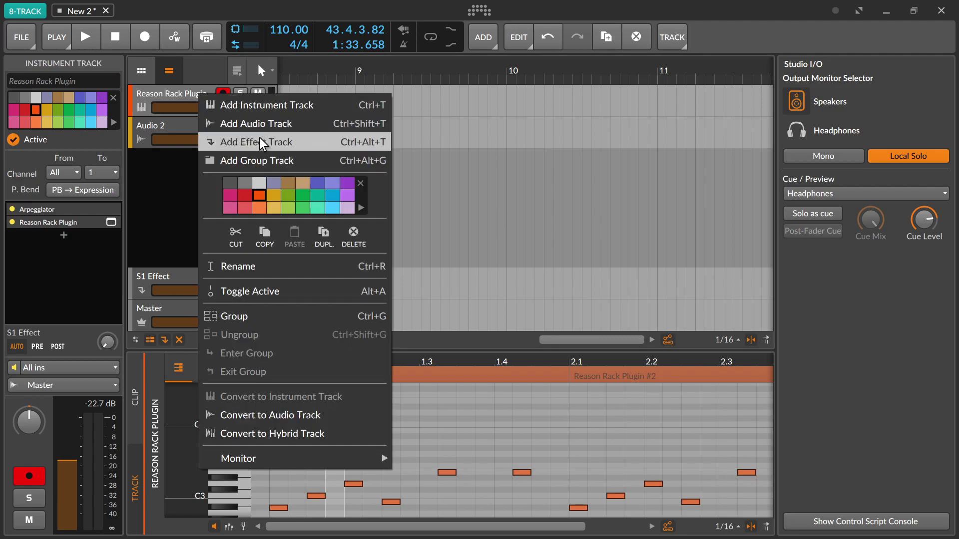
{"action": "mouse_move", "coordinate": [343, 466]}
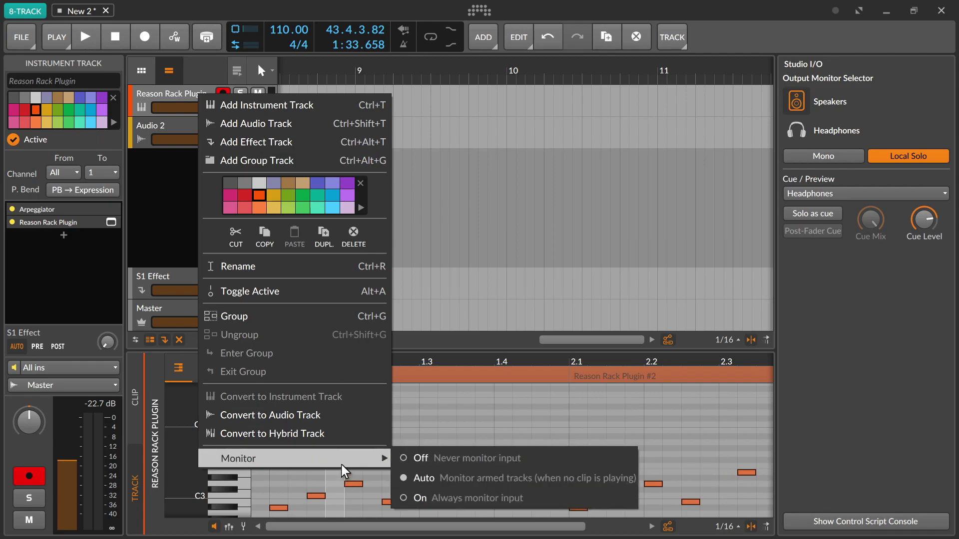
{"action": "left_click", "coordinate": [696, 6]}
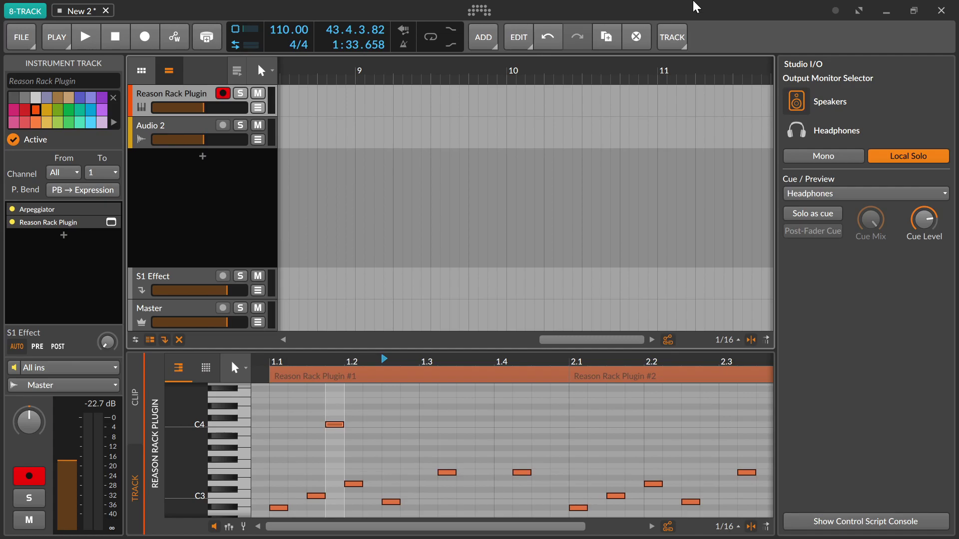